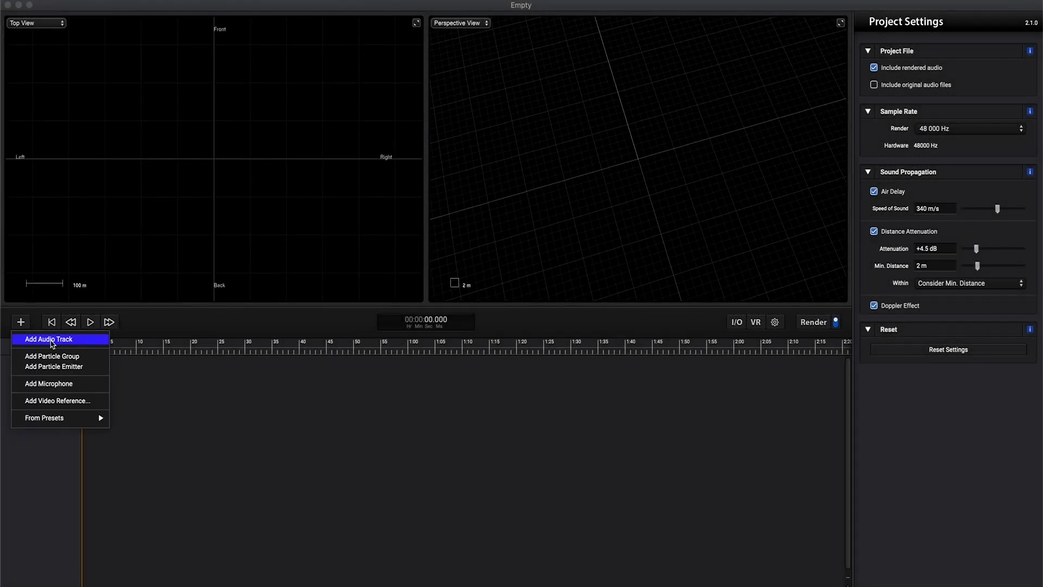
# Step: Add a particle group and a microphone to the project
pyautogui.click(66, 357)
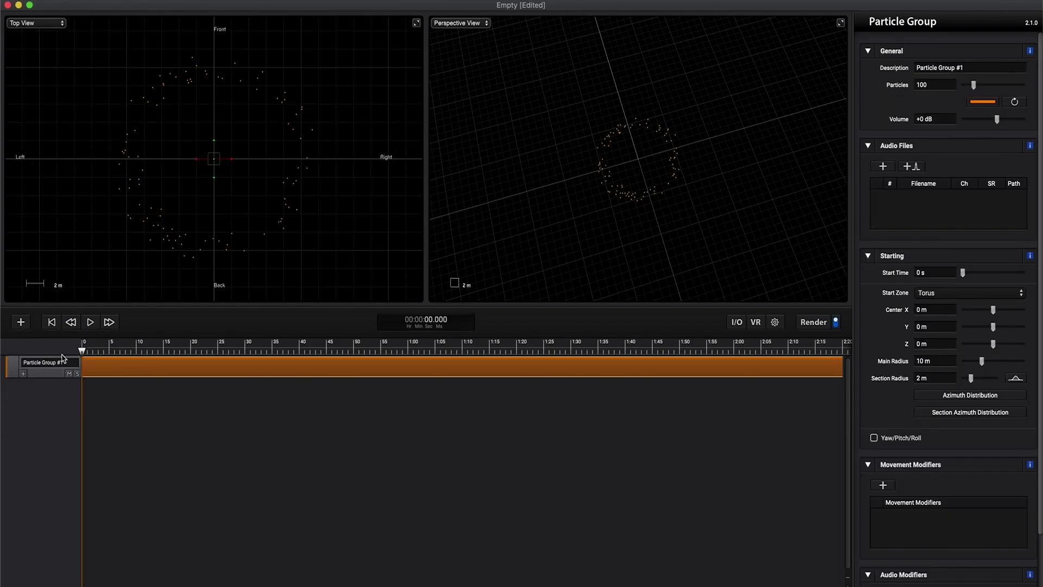
pyautogui.click(21, 322)
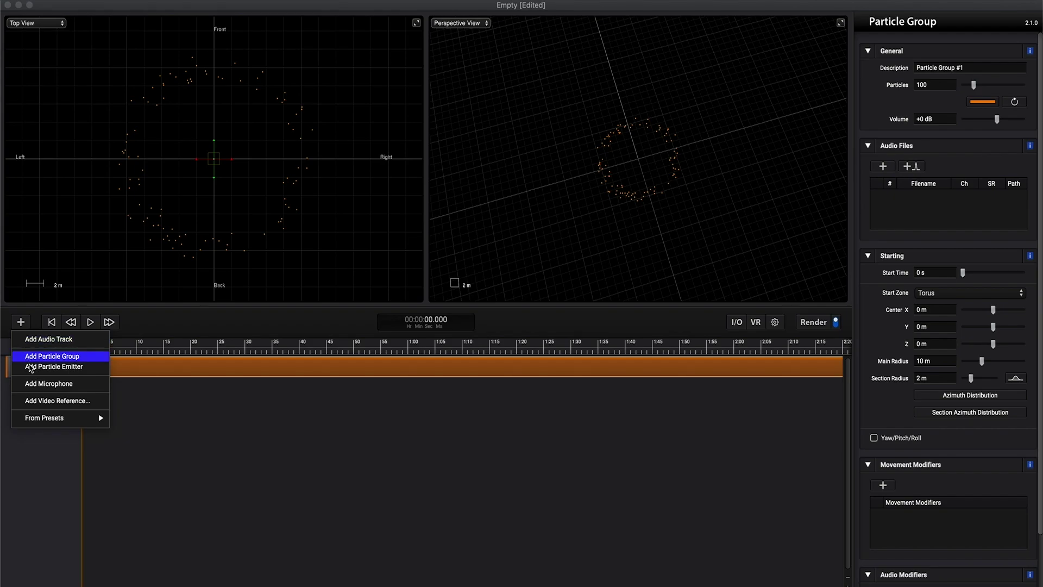
pyautogui.click(63, 386)
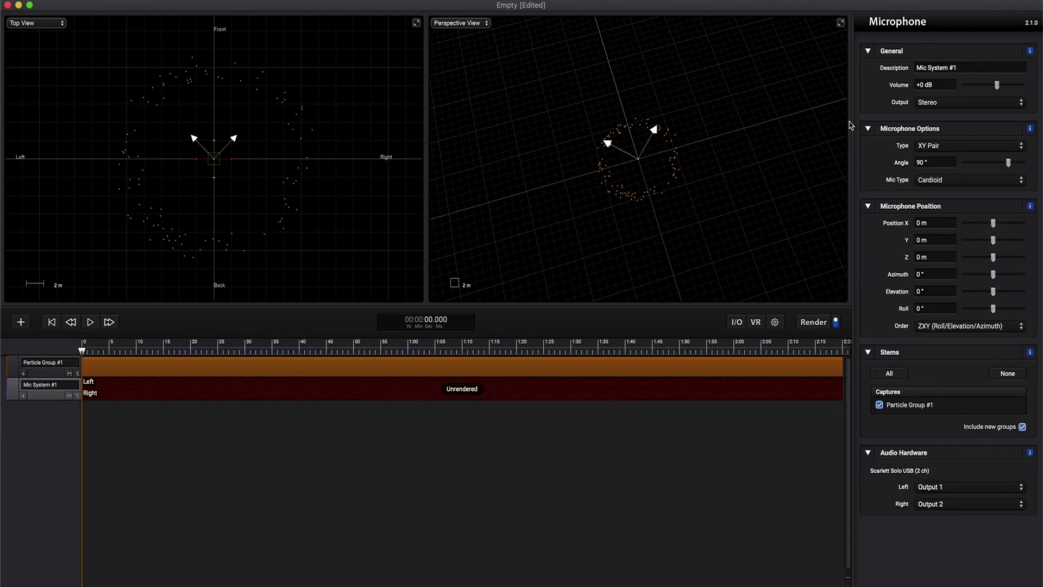
# Step: Switch Mic System #1 to an ORTF Pair (0.17 m, 110°, cardioid), then return to Particle Group #1
pyautogui.click(943, 148)
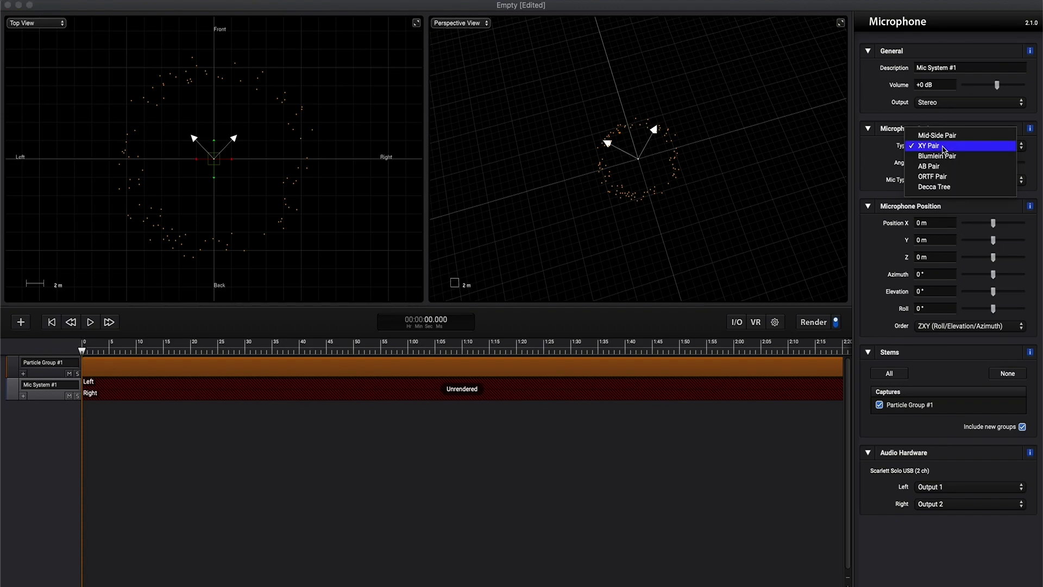
pyautogui.click(945, 177)
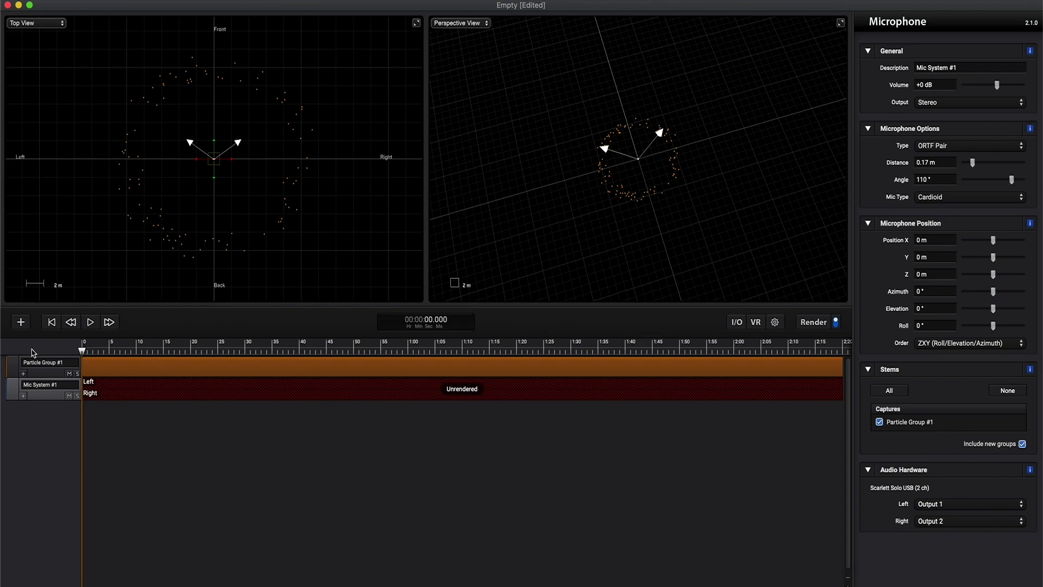
pyautogui.click(12, 365)
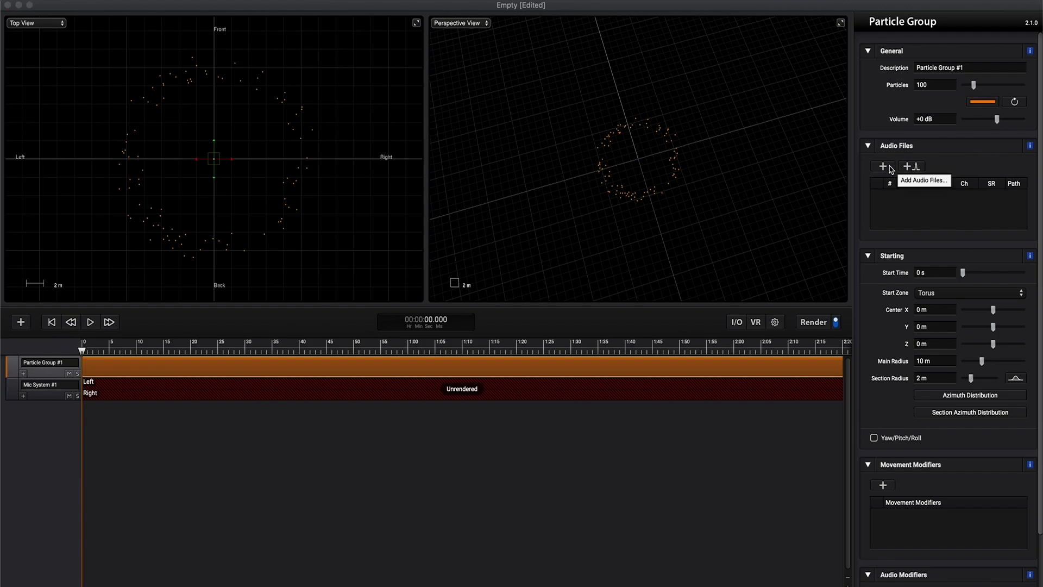
# Step: Change Particle Group #1's start zone to a 1000 m × 1000 m rectangle
pyautogui.click(927, 256)
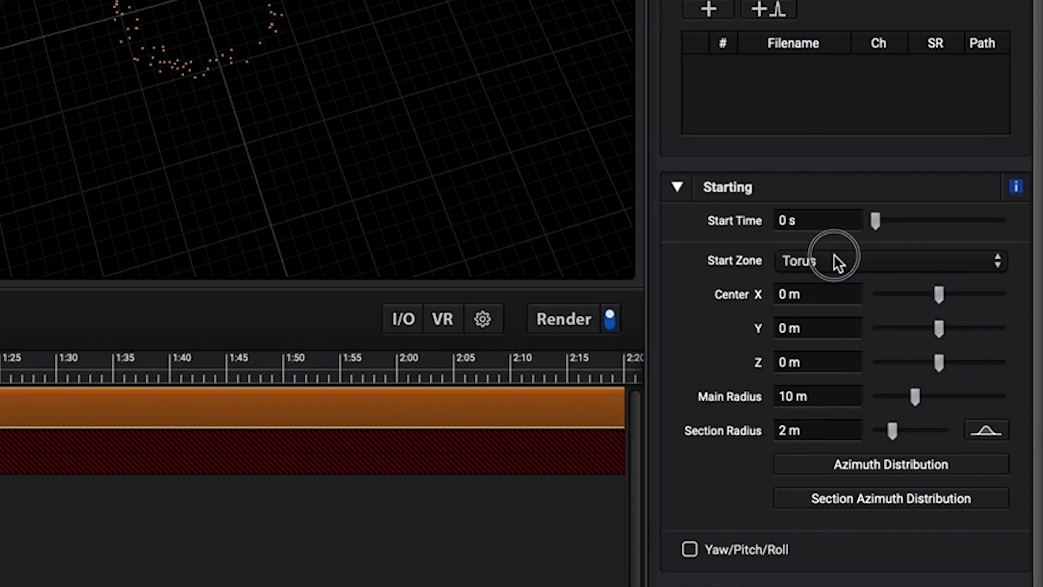
pyautogui.click(945, 292)
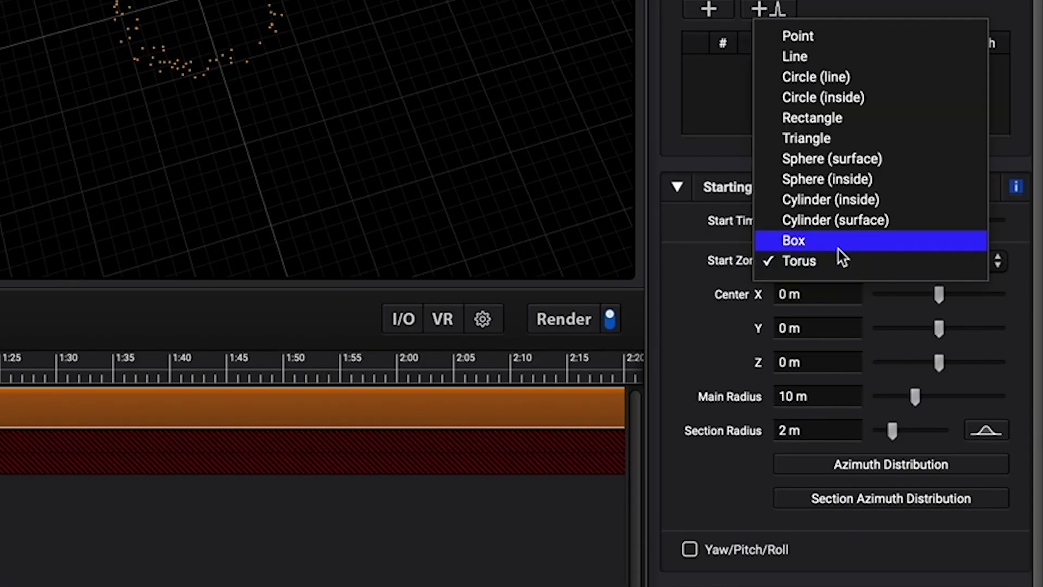
pyautogui.click(934, 223)
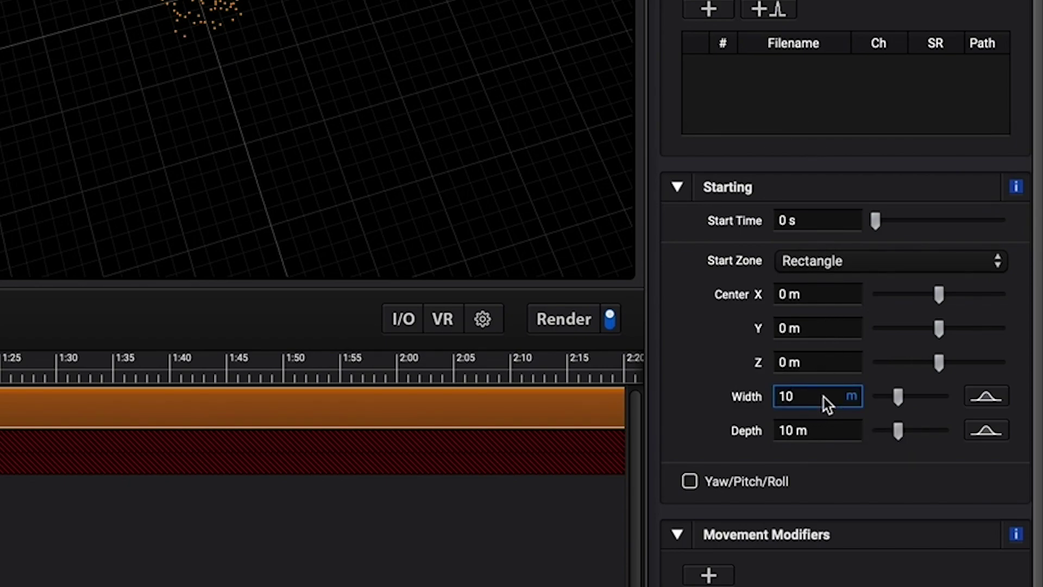
pyautogui.write('00')
pyautogui.press('Return')
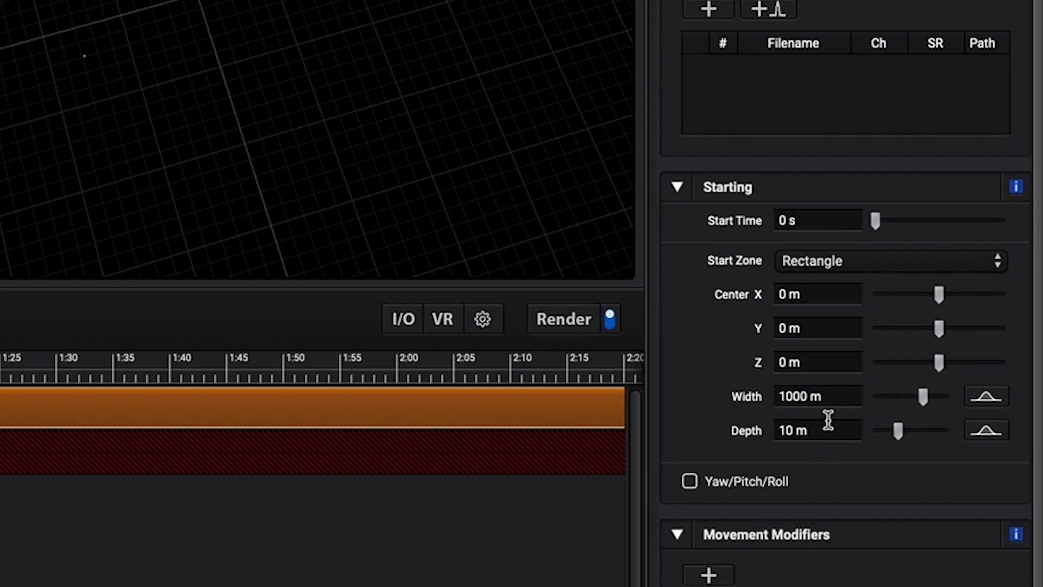
pyautogui.click(827, 421)
pyautogui.write('00')
pyautogui.press('Return')
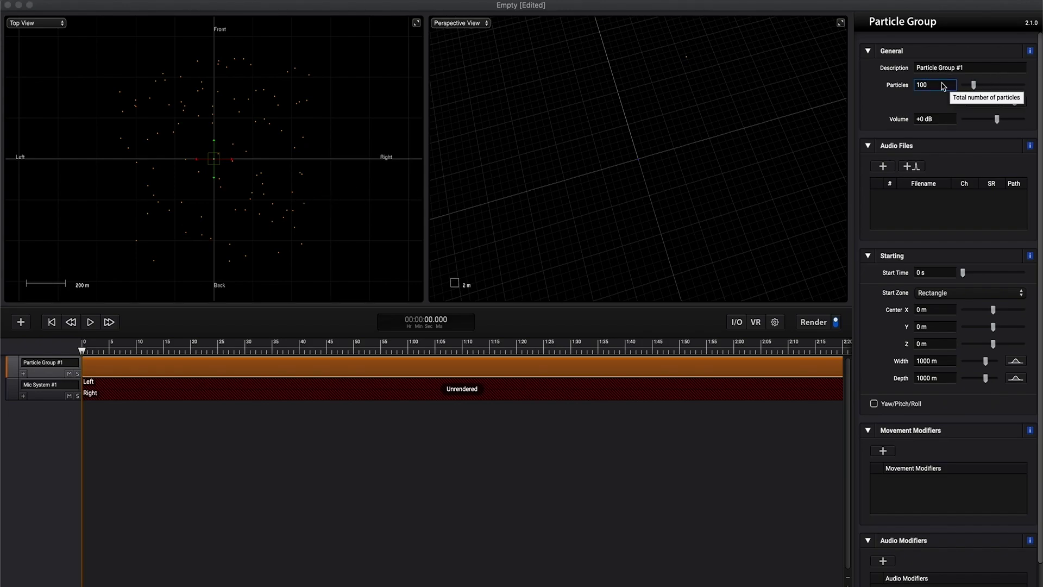
# Step: Clear the particle count field to enter 250 particles
pyautogui.click(942, 85)
pyautogui.write('1')
pyautogui.press('BackSpace')
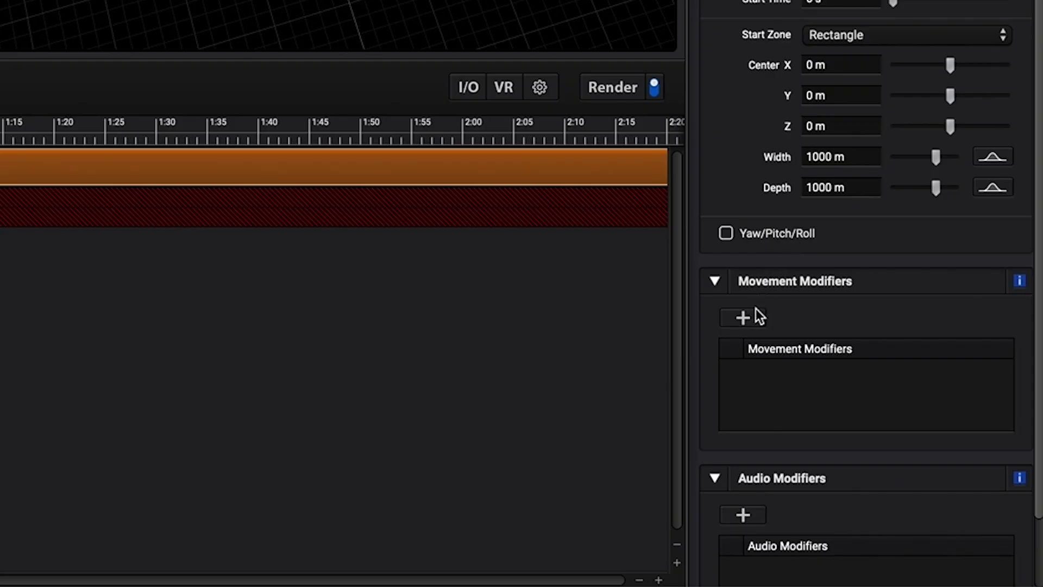
# Step: Add a Straight Line Velocity movement modifier of ±10 m/s per axis
pyautogui.click(756, 312)
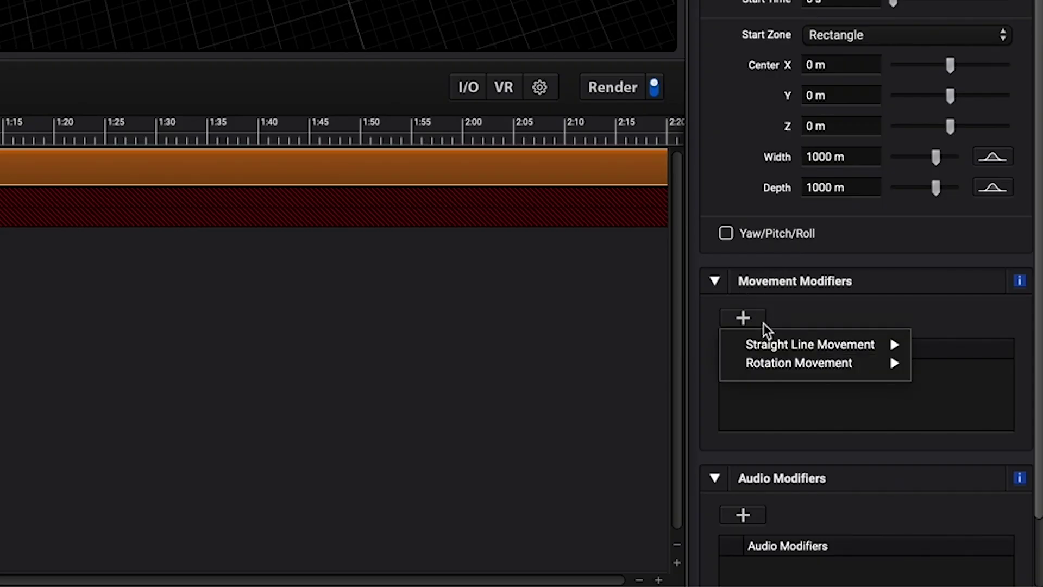
pyautogui.moveTo(803, 344)
pyautogui.click(654, 344)
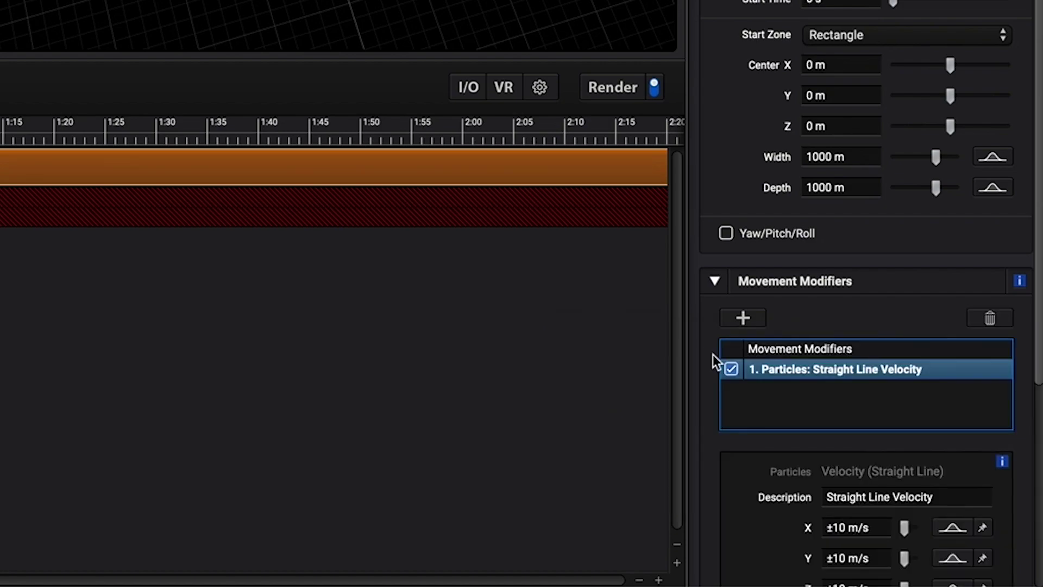
pyautogui.scroll(-1, 836, 478)
pyautogui.scroll(-2, 847, 504)
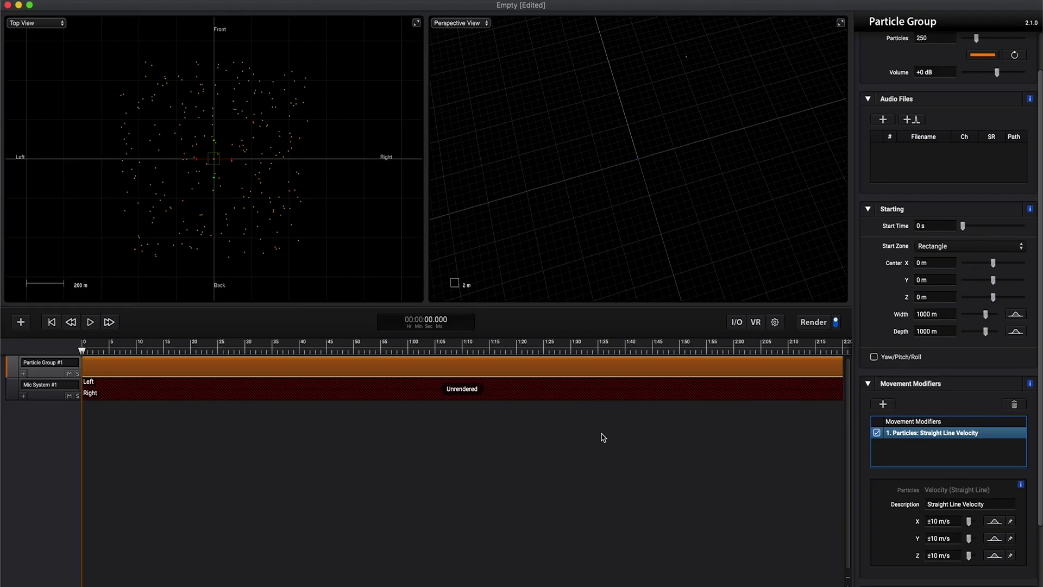
# Step: Play the scene to preview the particles drifting in straight lines
pyautogui.press('space')
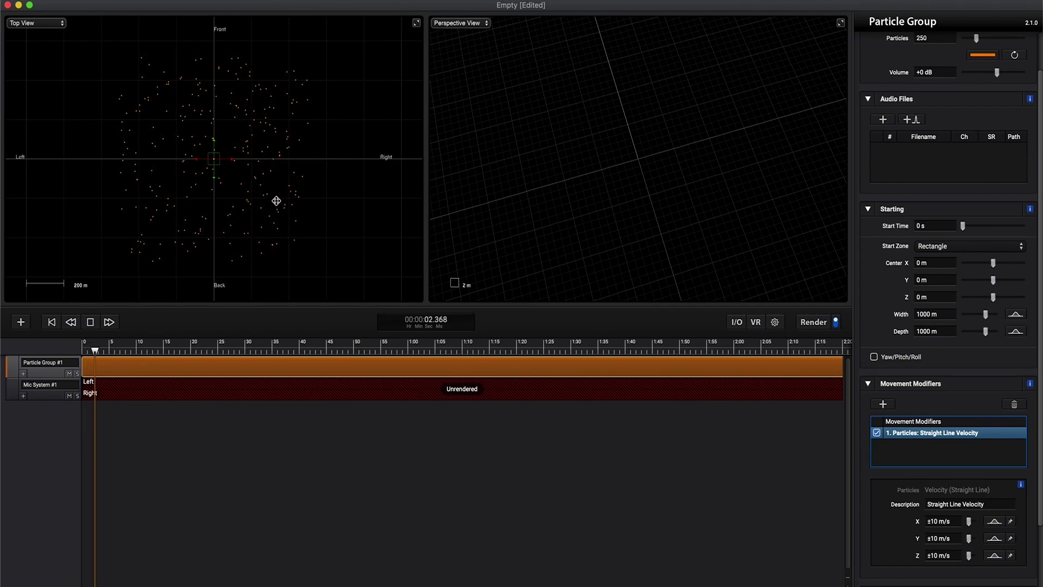
pyautogui.scroll(5, 275, 192)
pyautogui.scroll(3, 275, 193)
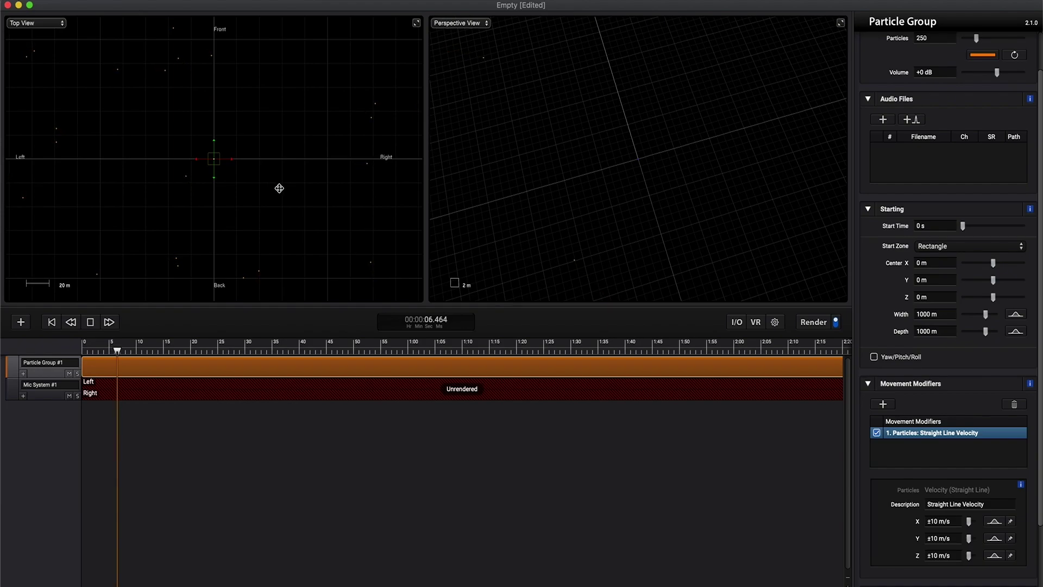
pyautogui.scroll(-3, 279, 191)
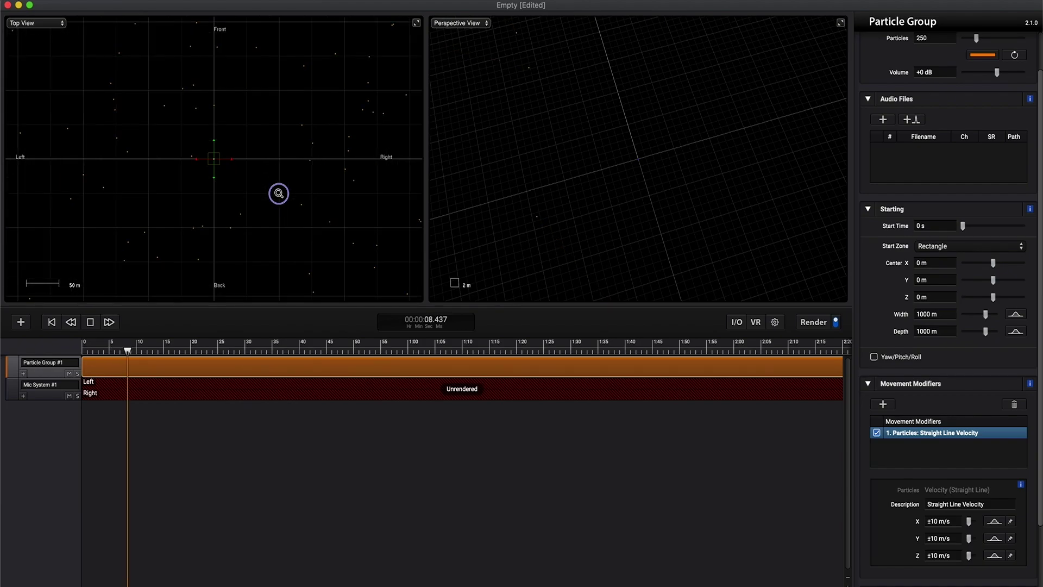
pyautogui.scroll(-3, 278, 193)
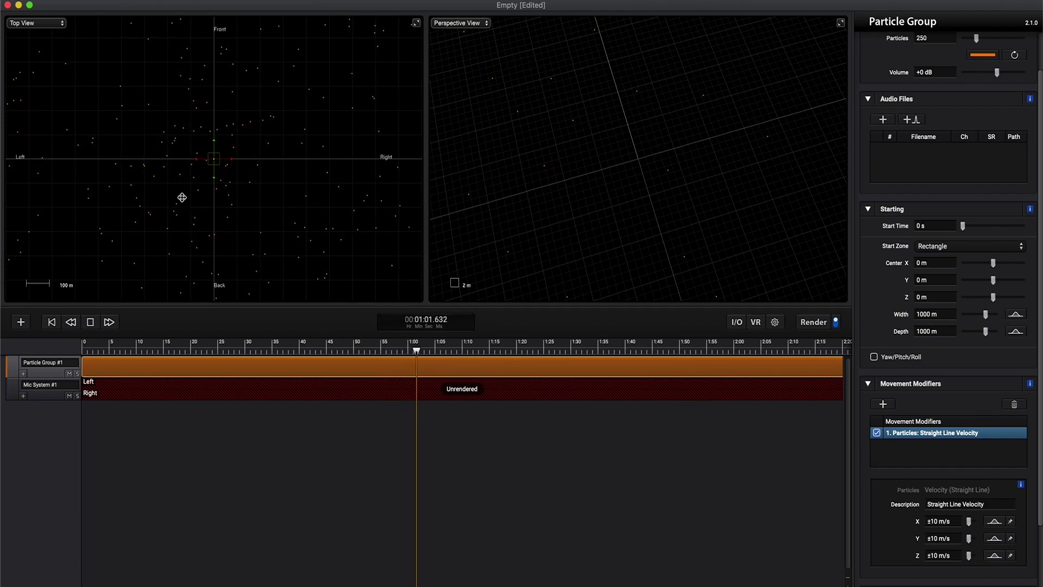
pyautogui.click(882, 404)
# Step: Add a Rotation Velocity modifier with a ±10 °/s azimuth
pyautogui.moveTo(914, 431)
pyautogui.click(857, 432)
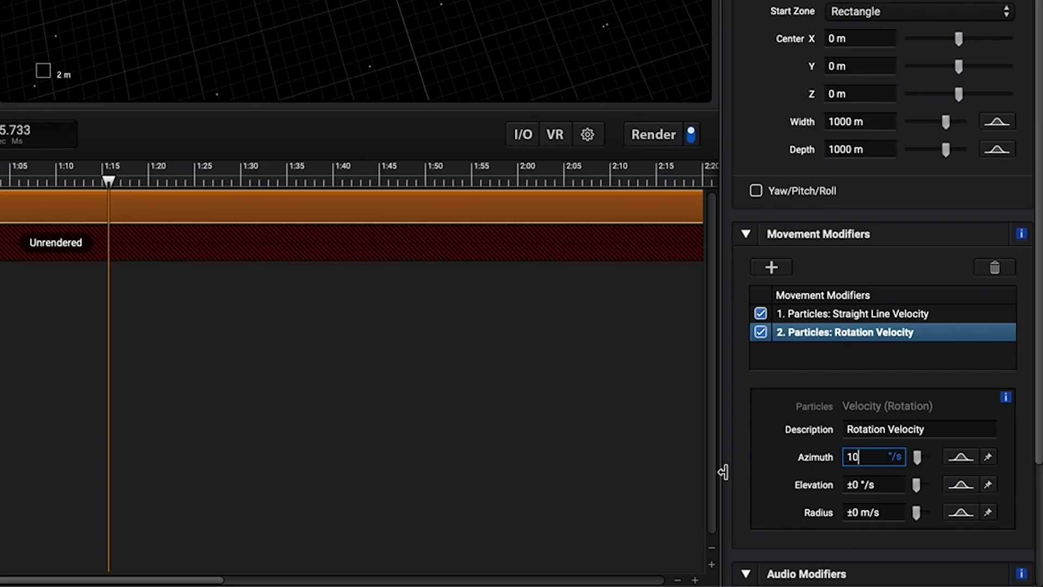
pyautogui.write('0')
pyautogui.press('Return')
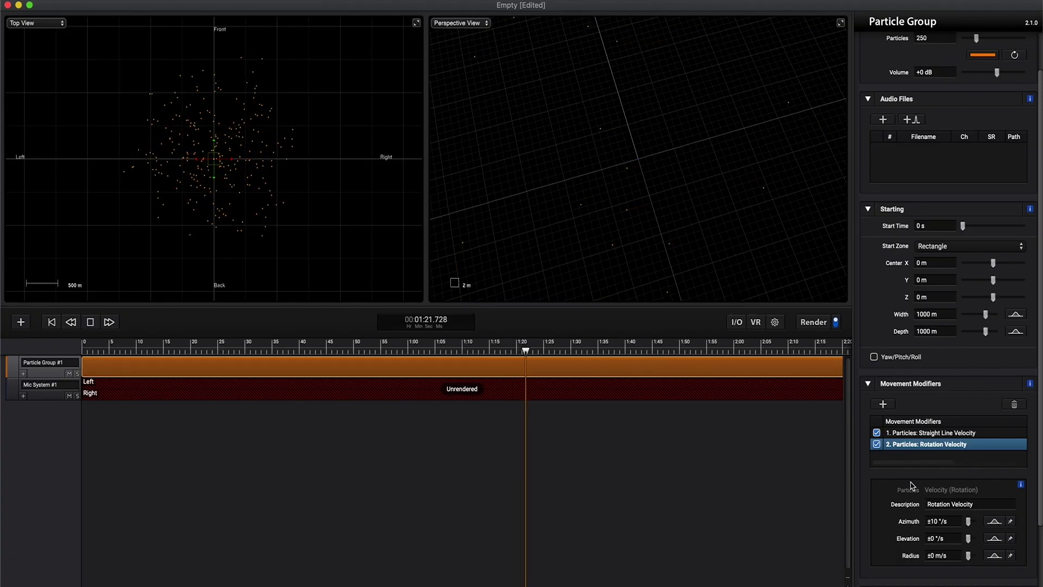
pyautogui.scroll(-4, 911, 486)
# Step: Add a 12 dB Random Gain audio modifier and apply its distribution settings
pyautogui.click(890, 523)
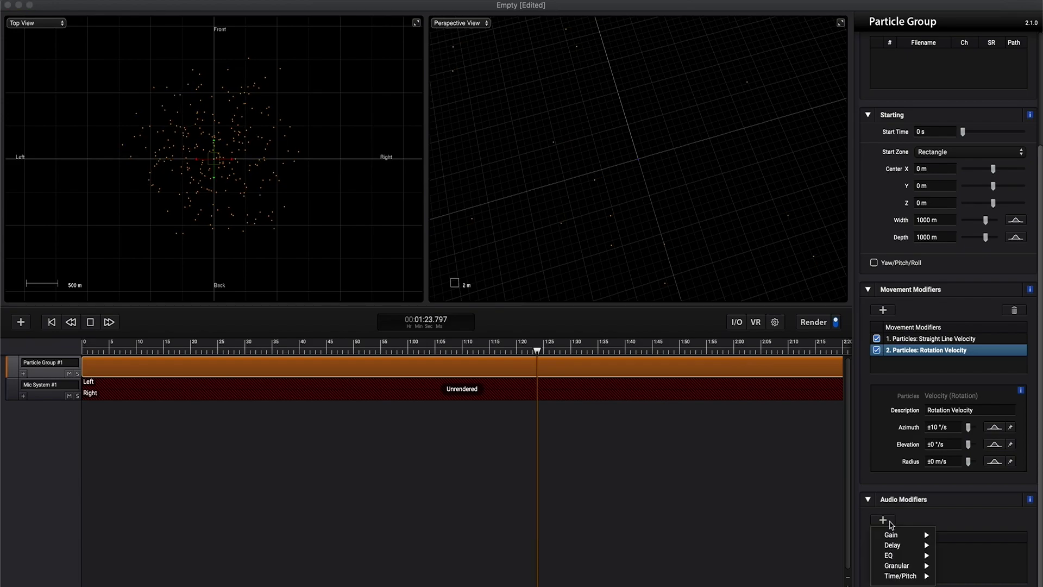
pyautogui.moveTo(902, 537)
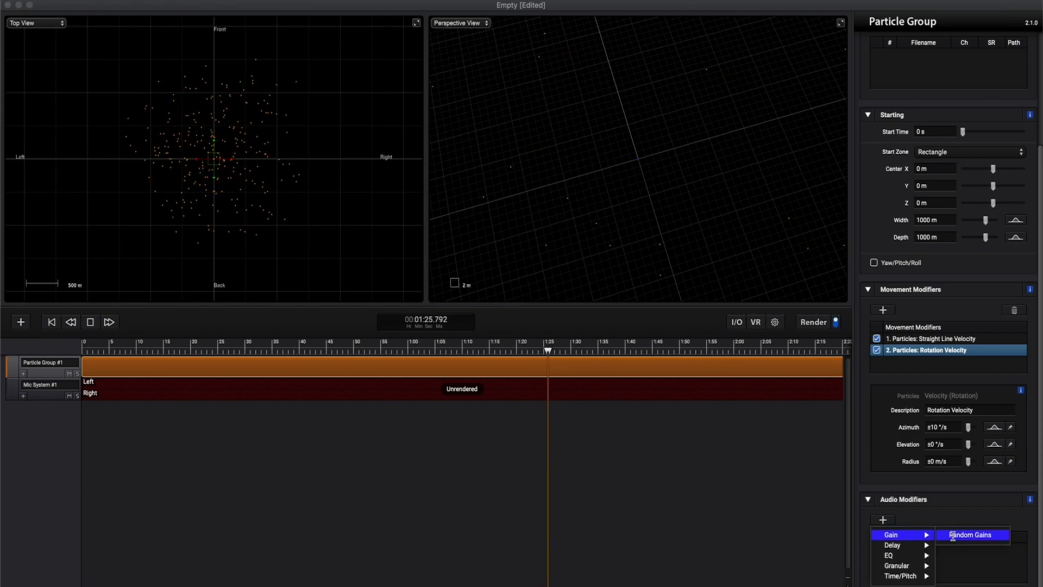
pyautogui.click(970, 535)
pyautogui.scroll(-3, 936, 521)
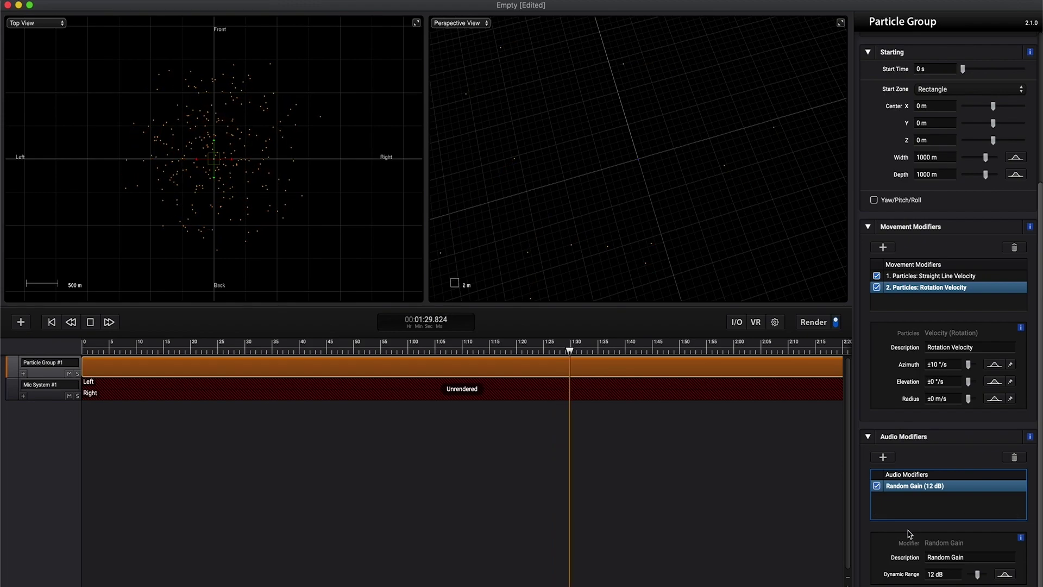
pyautogui.click(1024, 574)
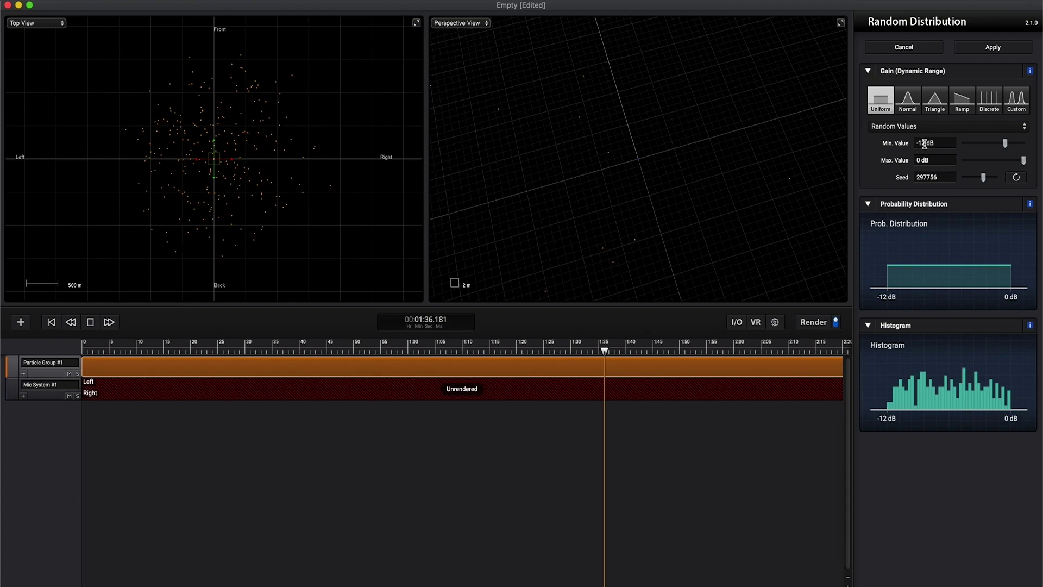
pyautogui.click(983, 48)
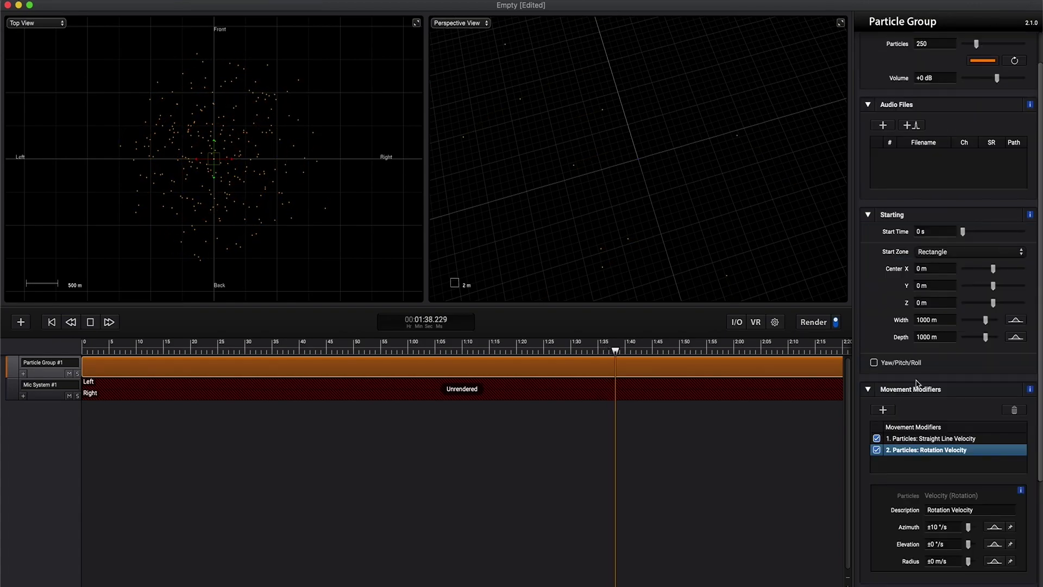
pyautogui.scroll(-10, 917, 384)
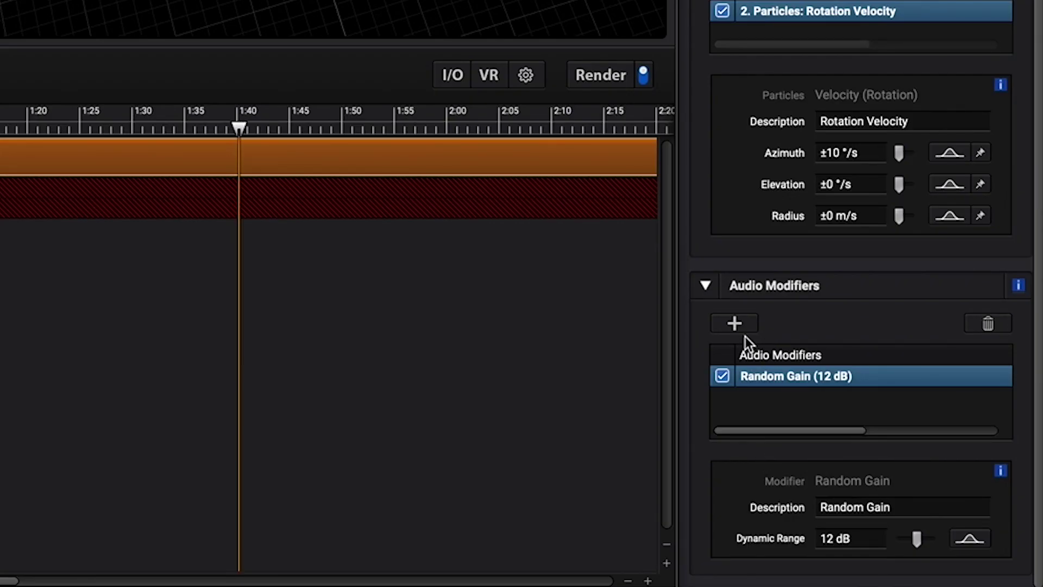
# Step: Add a Random Delay audio modifier with a 10 s maximum delay
pyautogui.click(743, 328)
pyautogui.moveTo(818, 368)
pyautogui.click(888, 371)
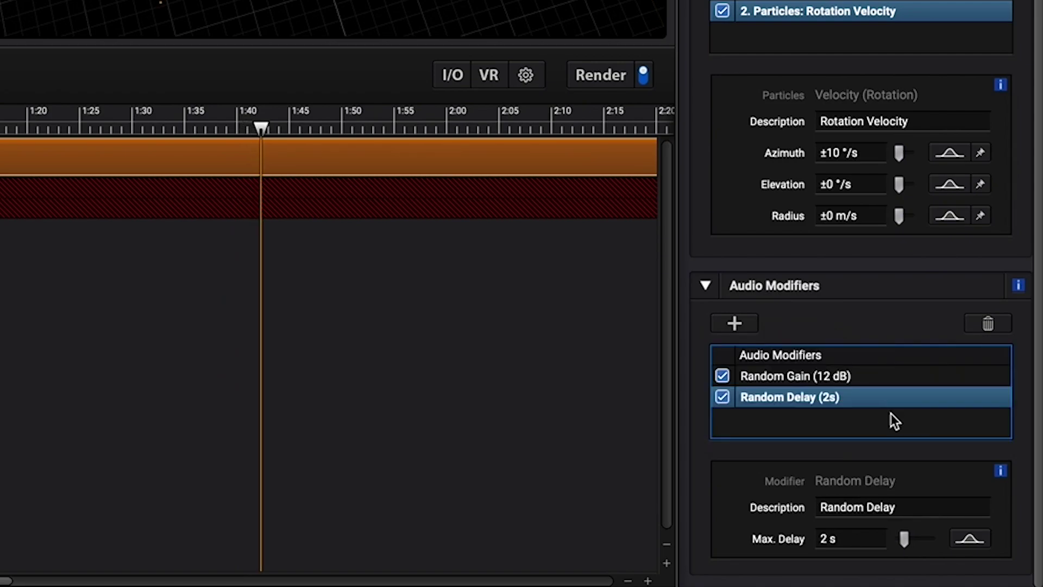
pyautogui.click(847, 538)
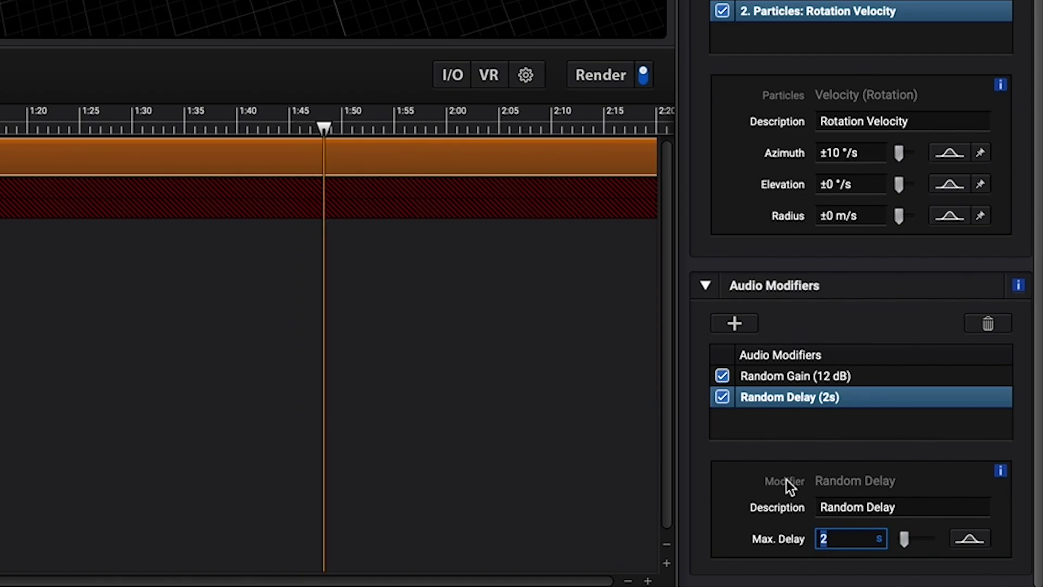
pyautogui.write('10')
pyautogui.press('Return')
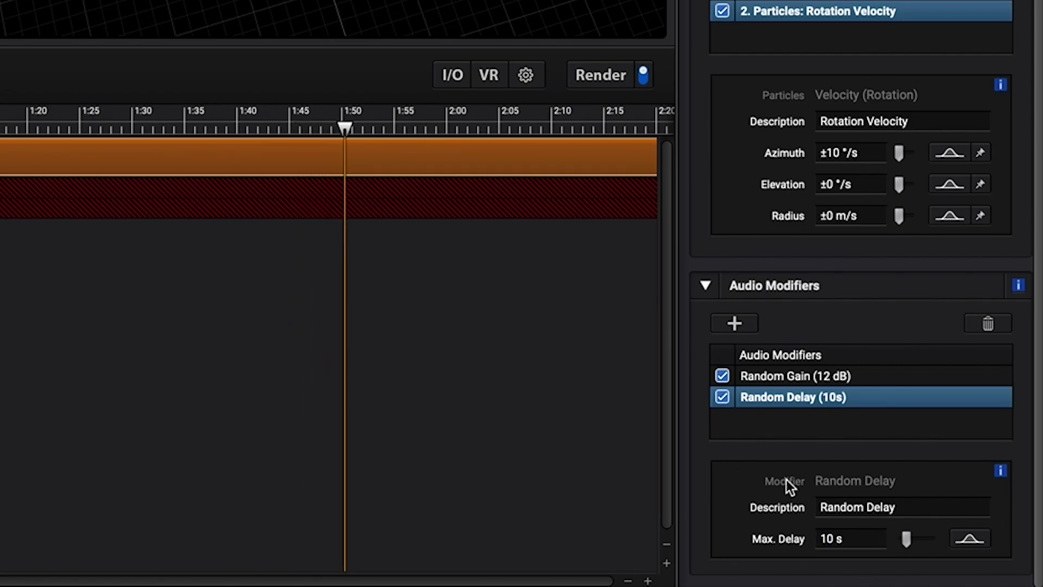
# Step: Add Random Time/Pitch with a ±3 semitone pitch range, then stop playback
pyautogui.click(739, 322)
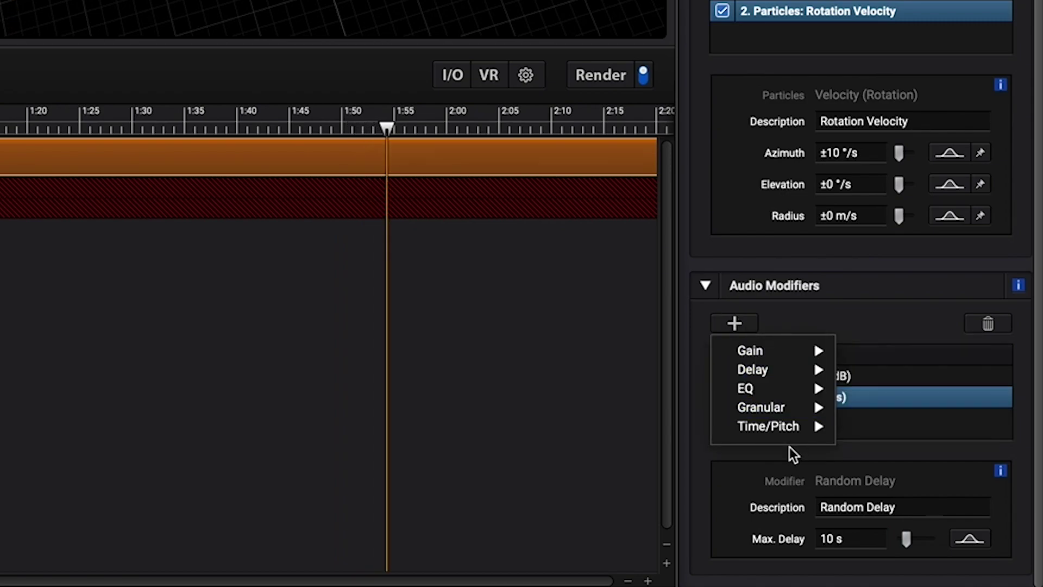
pyautogui.moveTo(806, 428)
pyautogui.click(876, 430)
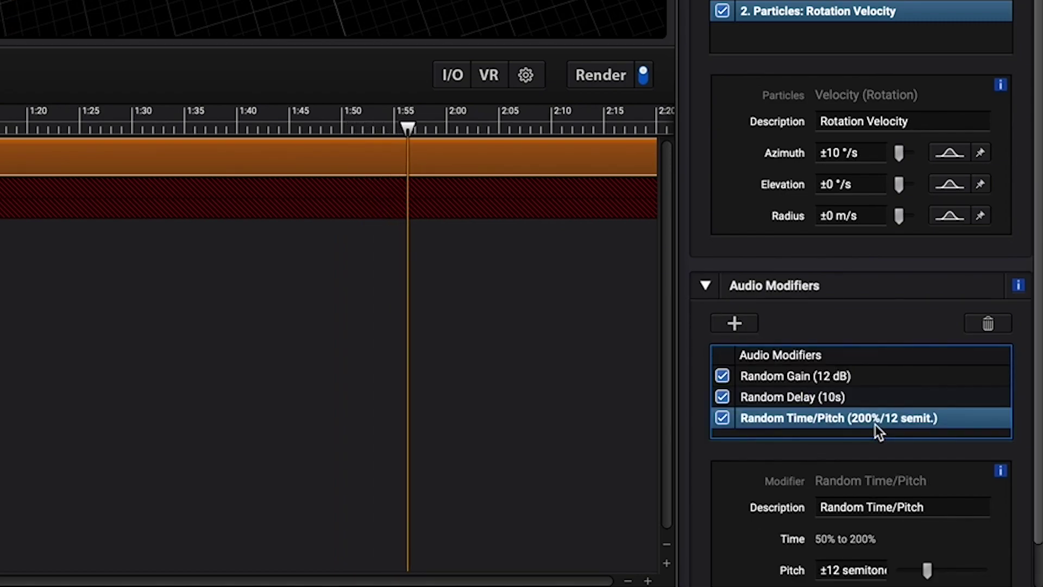
pyautogui.scroll(-3, 827, 556)
pyautogui.click(853, 507)
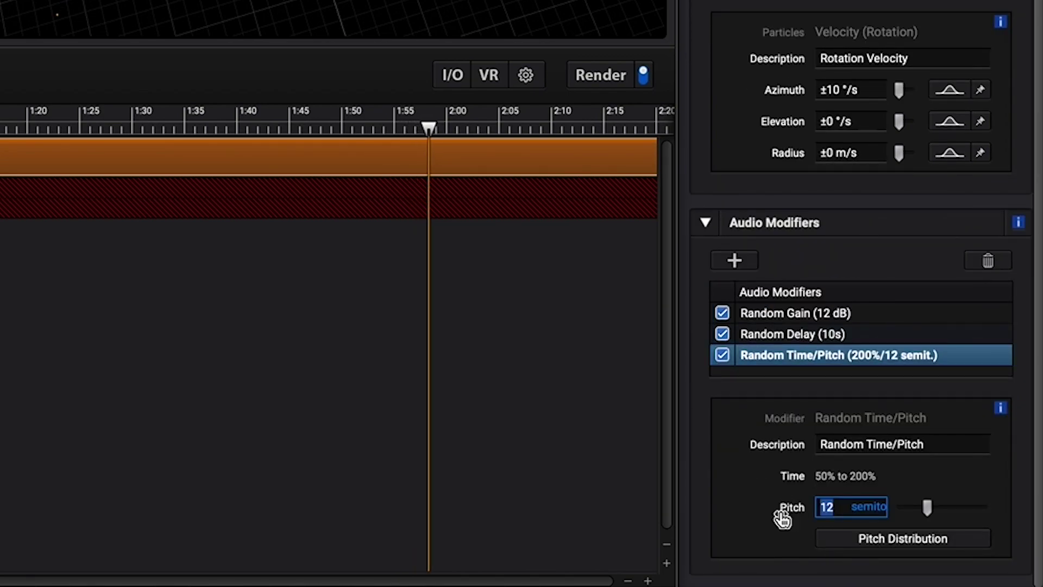
pyautogui.write('3')
pyautogui.press('Return')
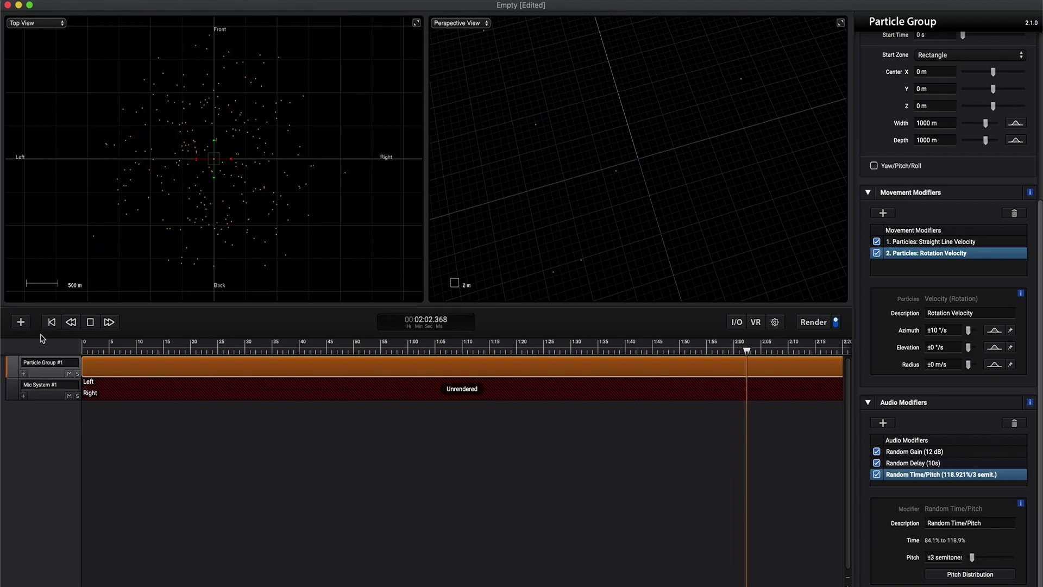
pyautogui.click(52, 322)
# Step: Import six sounds from the Crashes - Debris folder into the particle group
pyautogui.scroll(5, 894, 149)
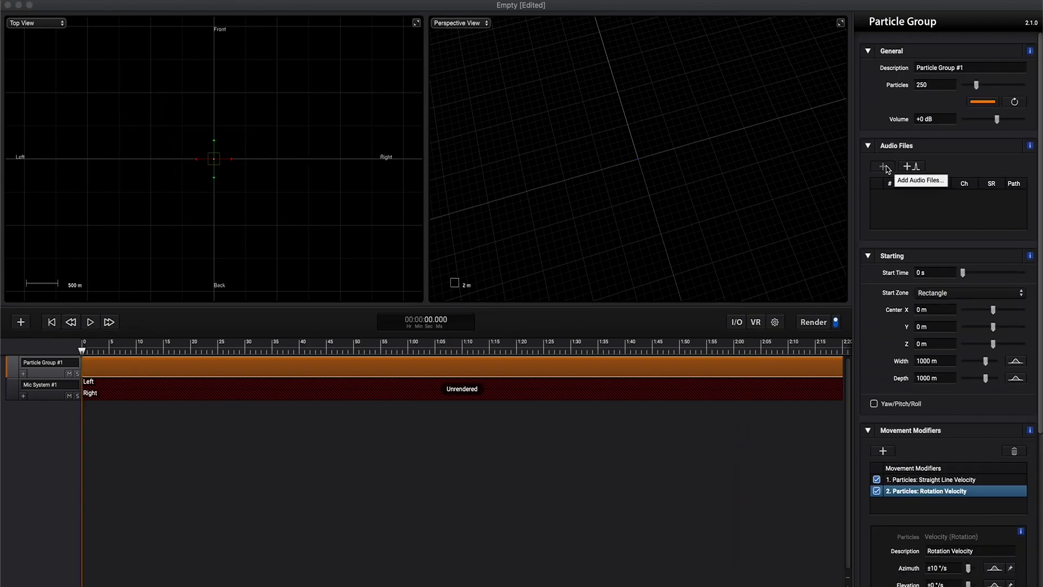
pyautogui.click(886, 168)
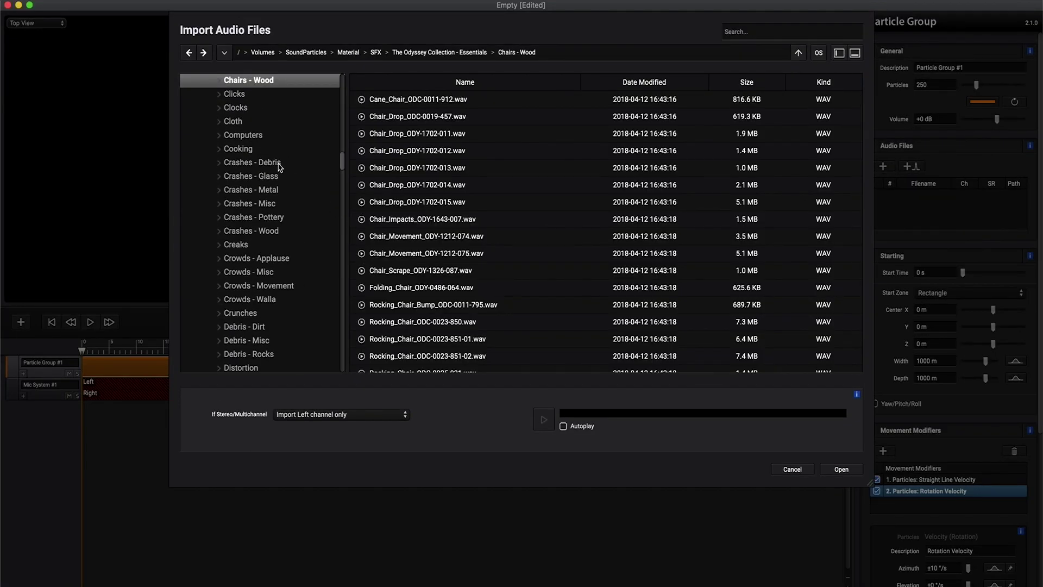
pyautogui.click(278, 165)
pyautogui.click(435, 151)
pyautogui.keyDown('super'); pyautogui.click(426, 287); pyautogui.keyUp('super')
pyautogui.keyDown('super'); pyautogui.click(429, 185); pyautogui.keyUp('super')
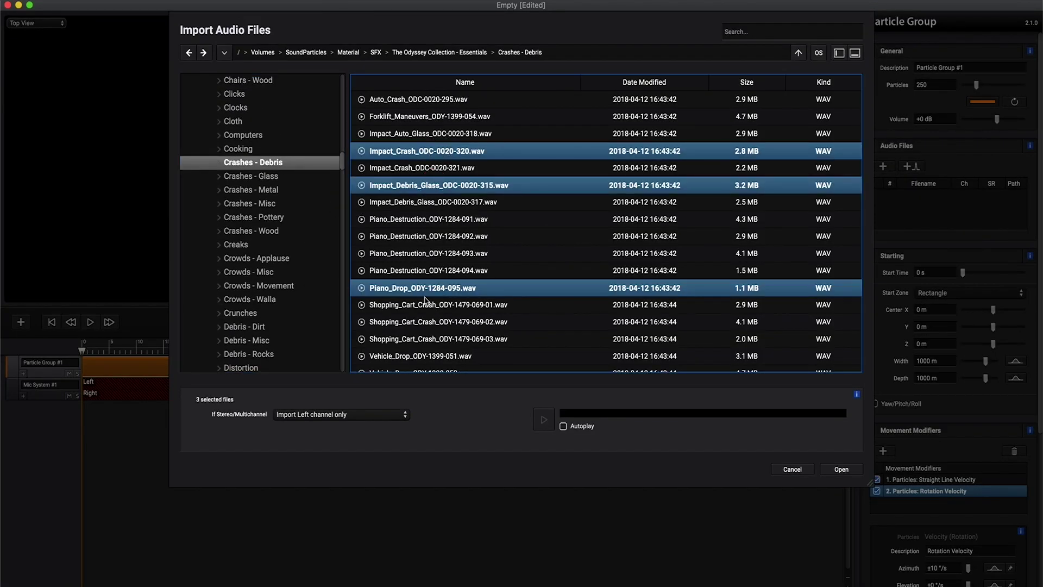
pyautogui.scroll(-5, 426, 245)
pyautogui.keyDown('super'); pyautogui.click(424, 202); pyautogui.keyUp('super')
pyautogui.keyDown('super'); pyautogui.click(424, 219); pyautogui.keyUp('super')
pyautogui.keyDown('super'); pyautogui.click(423, 322); pyautogui.keyUp('super')
pyautogui.scroll(5, 424, 221)
pyautogui.click(837, 471)
# Step: Import five sounds from the Crashes - Glass folder
pyautogui.click(272, 96)
pyautogui.click(424, 133)
pyautogui.keyDown('super'); pyautogui.click(424, 168); pyautogui.keyUp('super')
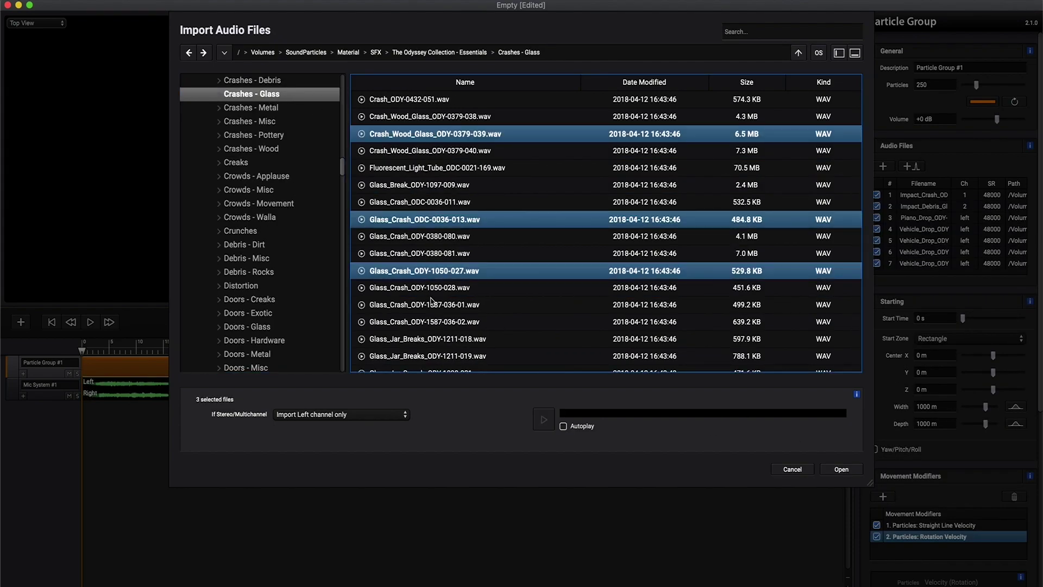
pyautogui.keyDown('super'); pyautogui.click(424, 219); pyautogui.keyUp('super')
pyautogui.scroll(-4, 543, 244)
pyautogui.keyDown('super'); pyautogui.click(424, 273); pyautogui.keyUp('super')
pyautogui.keyDown('super'); pyautogui.click(424, 203); pyautogui.keyUp('super')
pyautogui.keyDown('super'); pyautogui.click(595, 324); pyautogui.keyUp('super')
# Step: Import four Earthquakes sounds, including the growl
pyautogui.click(841, 469)
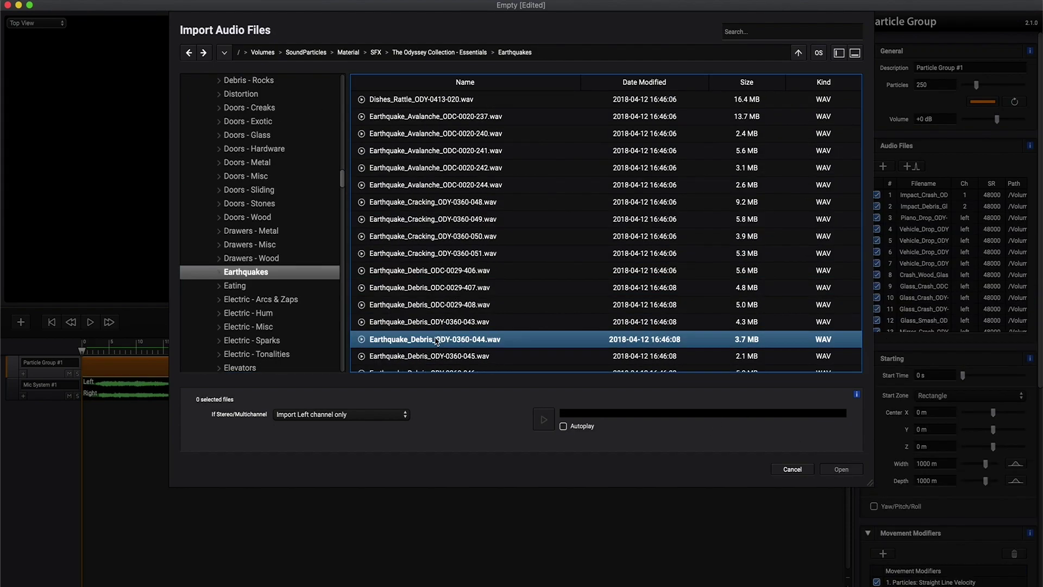
pyautogui.keyDown('super'); pyautogui.click(445, 219); pyautogui.keyUp('super')
pyautogui.keyDown('super'); pyautogui.click(445, 150); pyautogui.keyUp('super')
pyautogui.keyDown('super'); pyautogui.click(446, 172); pyautogui.keyUp('super')
pyautogui.scroll(-3, 440, 245)
pyautogui.keyDown('super'); pyautogui.click(466, 342); pyautogui.keyUp('super')
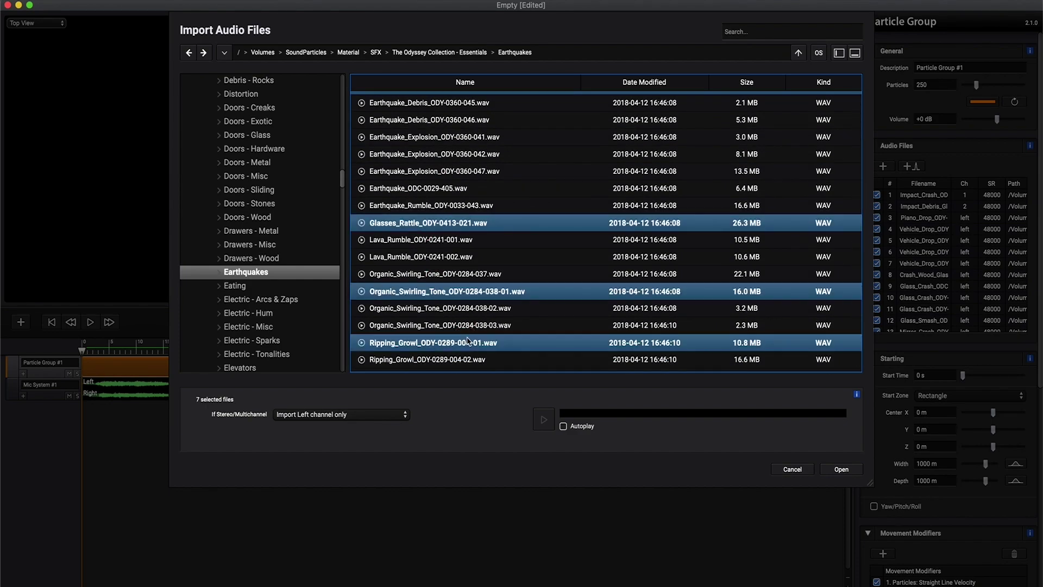
pyautogui.click(836, 469)
# Step: Import six Glass - Breaking sounds and start rendering the whole project
pyautogui.click(263, 133)
pyautogui.click(415, 154)
pyautogui.keyDown('super'); pyautogui.click(419, 305); pyautogui.keyUp('super')
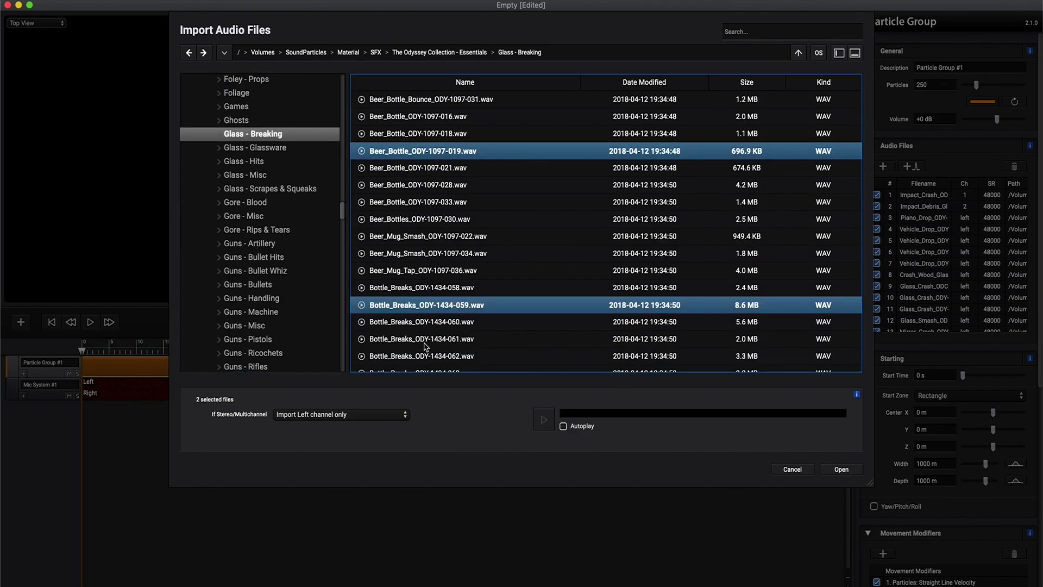
pyautogui.keyDown('super'); pyautogui.click(415, 338); pyautogui.keyUp('super')
pyautogui.keyDown('super'); pyautogui.click(414, 204); pyautogui.keyUp('super')
pyautogui.scroll(-5, 418, 246)
pyautogui.keyDown('super'); pyautogui.click(418, 277); pyautogui.keyUp('super')
pyautogui.keyDown('super'); pyautogui.click(388, 178); pyautogui.keyUp('super')
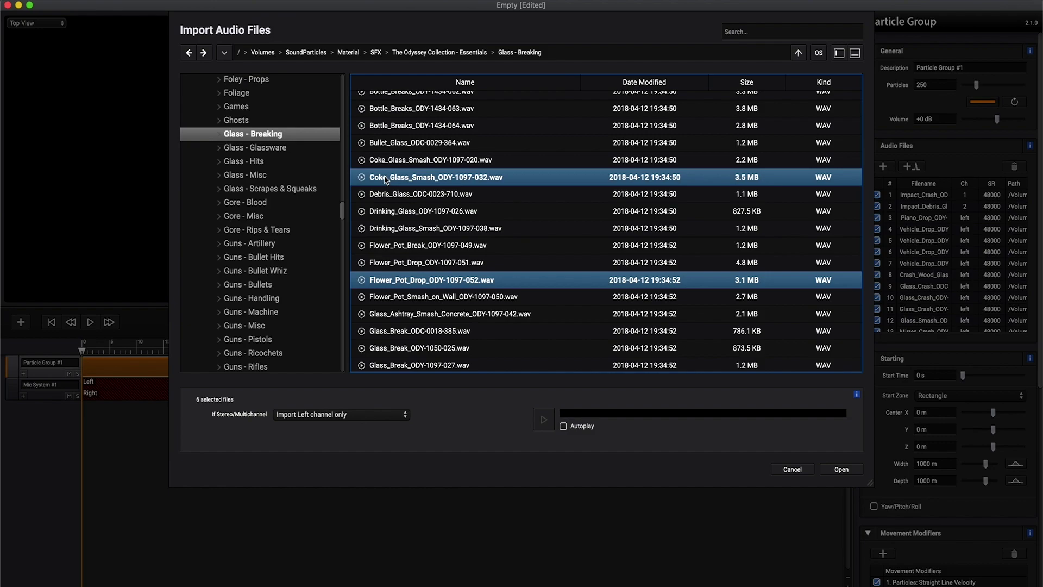
pyautogui.click(841, 469)
pyautogui.click(815, 322)
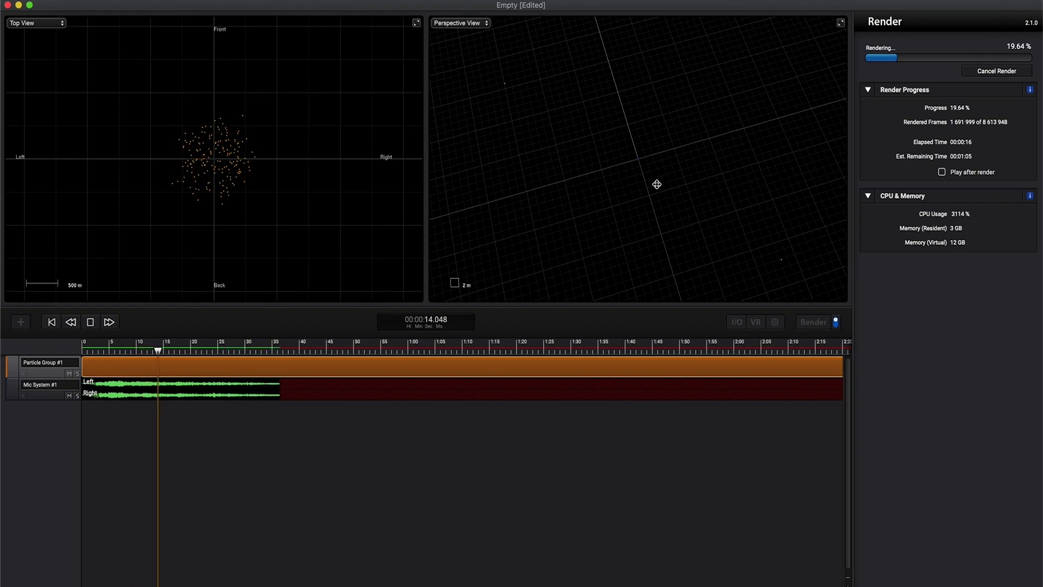
# Step: Cancel the running render
pyautogui.click(994, 73)
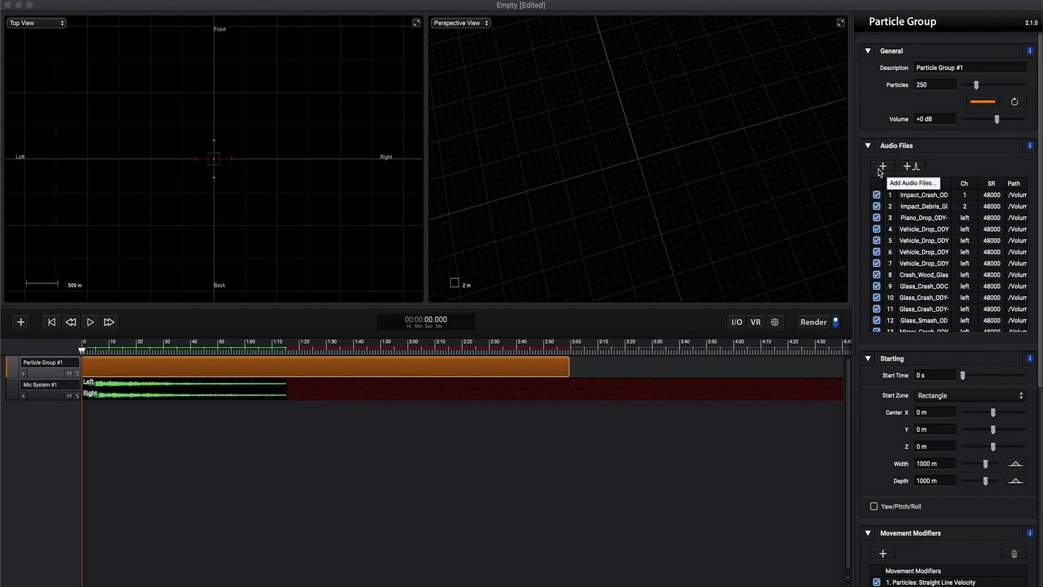
# Step: Add Audio Track #1 playing Rumble_Dark_ODC-0053-994.wav and render the project again
pyautogui.click(20, 322)
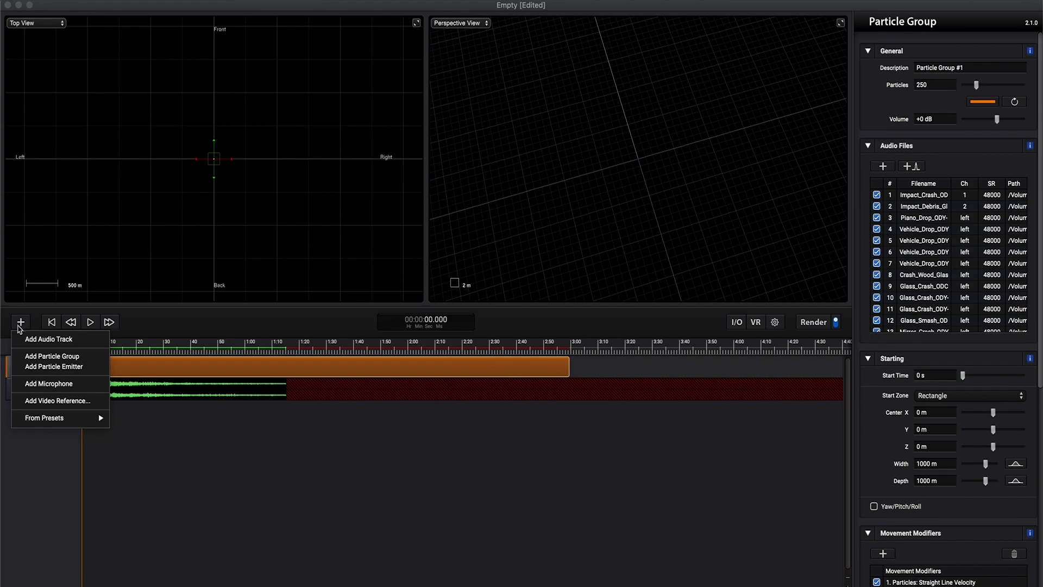
pyautogui.click(56, 341)
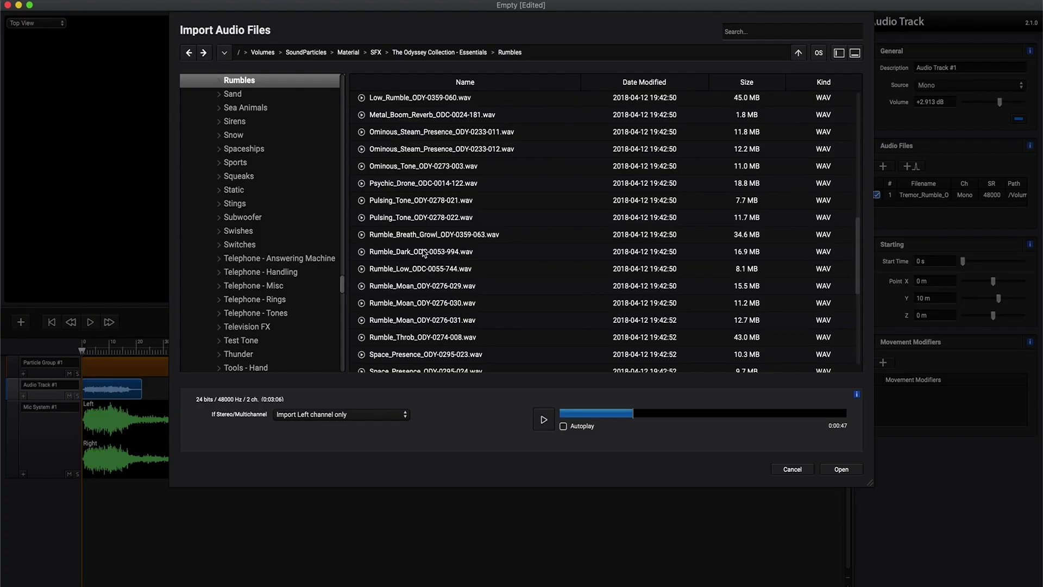
pyautogui.click(425, 252)
pyautogui.click(840, 468)
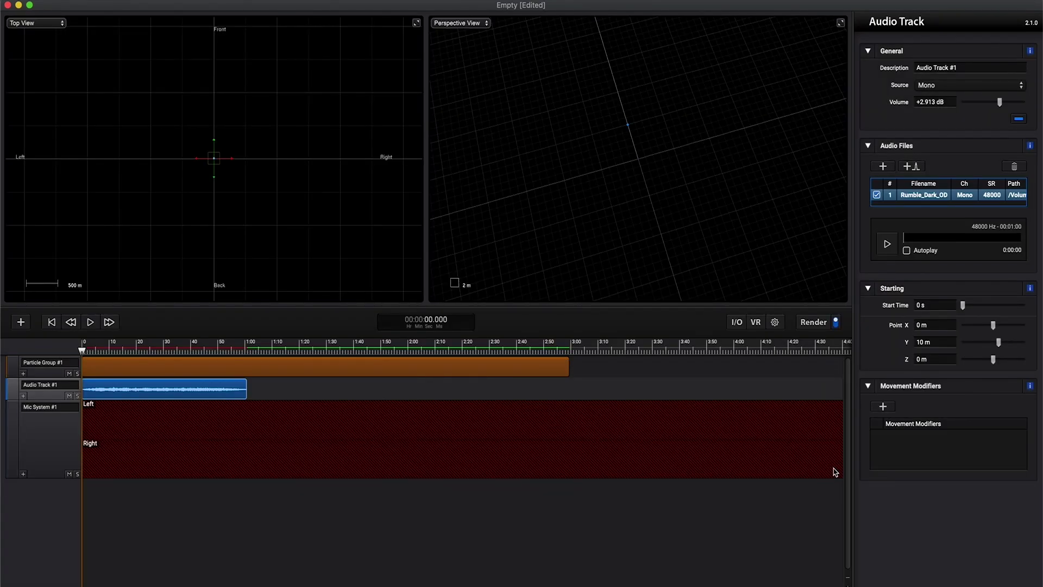
pyautogui.click(818, 324)
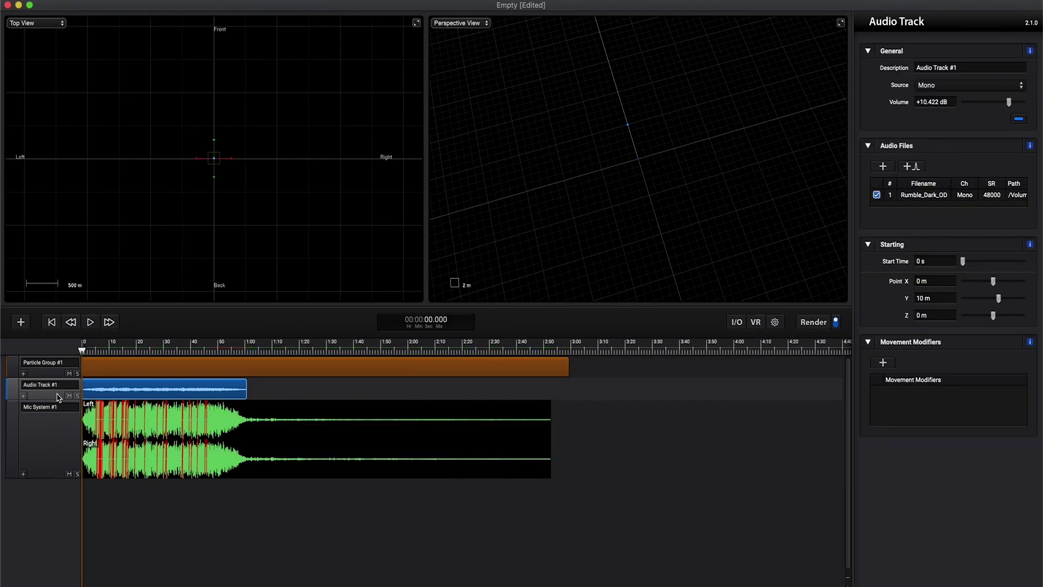
# Step: Create Particle Group #2 and import Rumble_Dark_ODC-0053-994.wav from the Rumbles folder
pyautogui.click(22, 324)
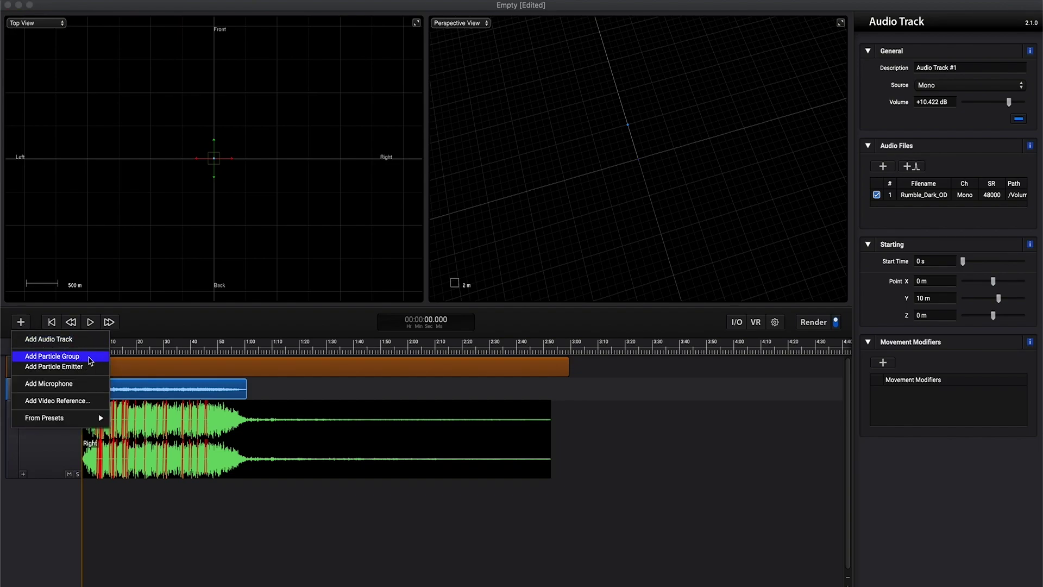
pyautogui.click(52, 356)
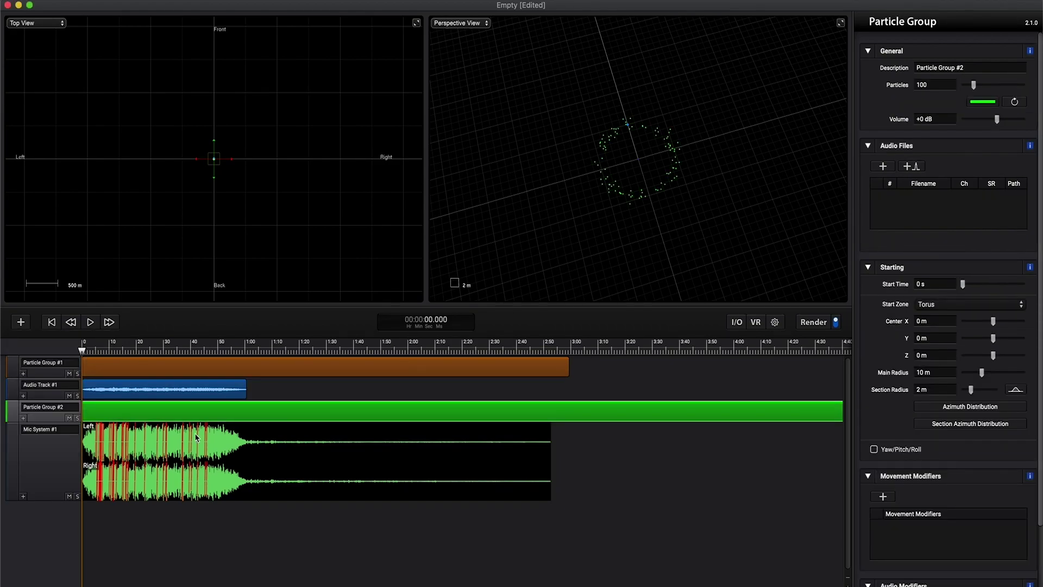
pyautogui.click(882, 166)
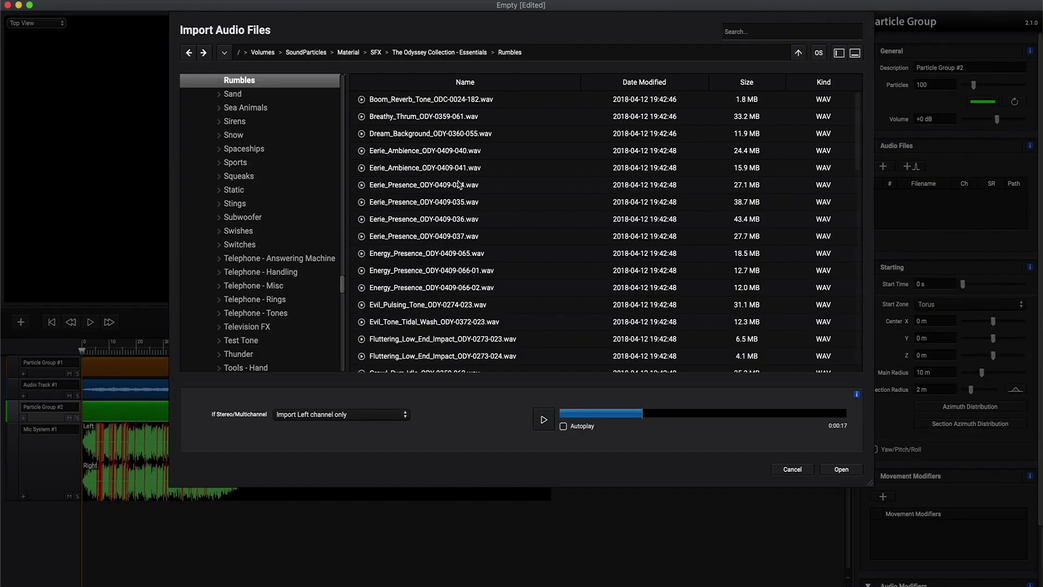
pyautogui.scroll(-5, 452, 203)
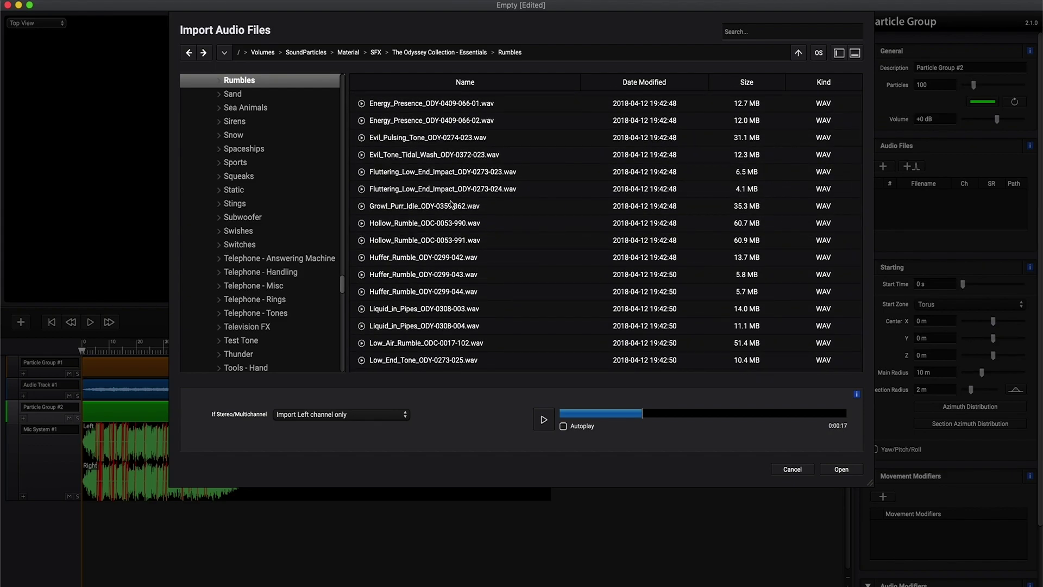
pyautogui.scroll(-5, 452, 203)
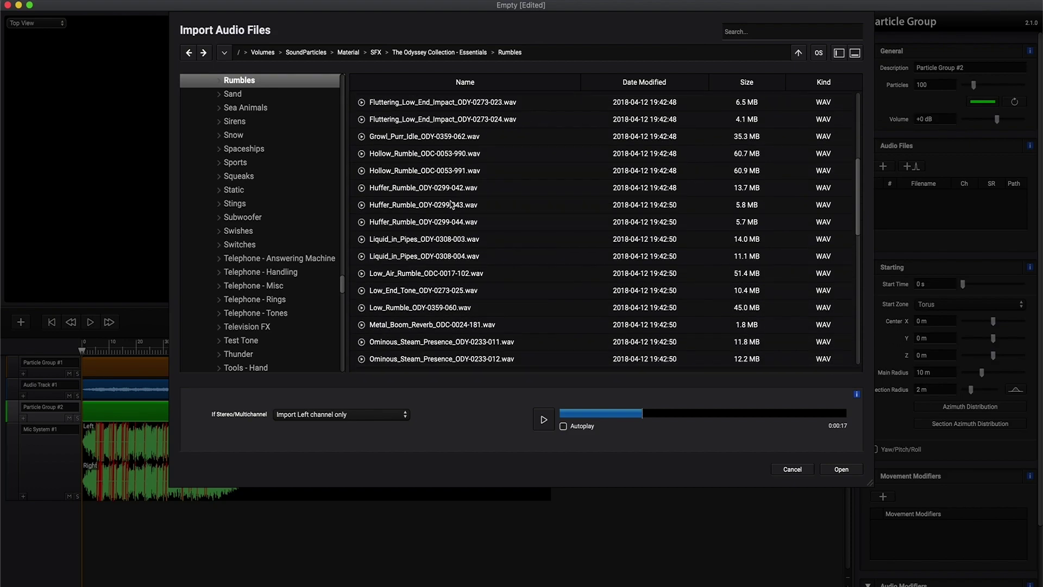
pyautogui.scroll(-3, 451, 203)
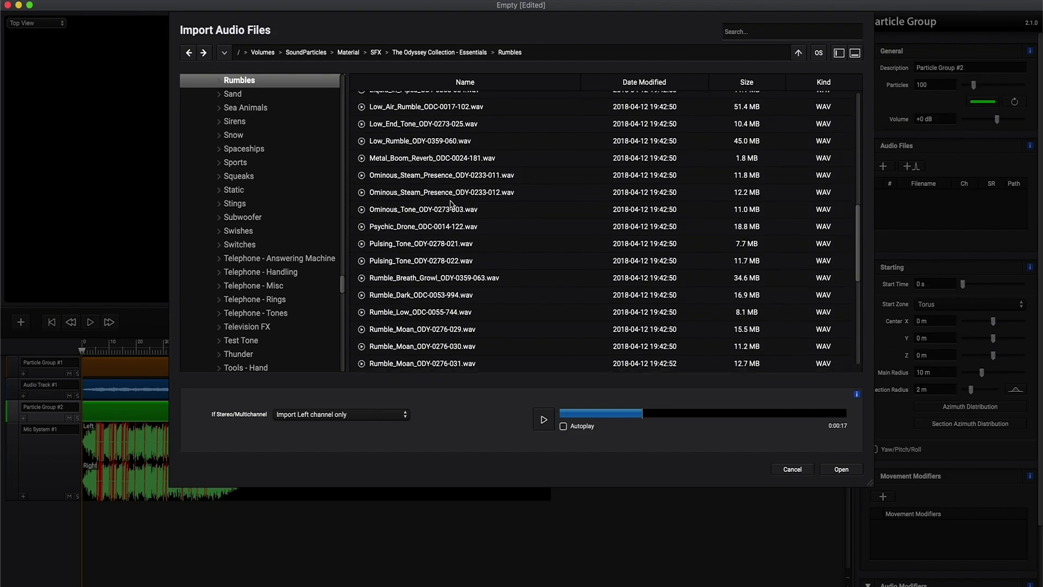
pyautogui.click(422, 296)
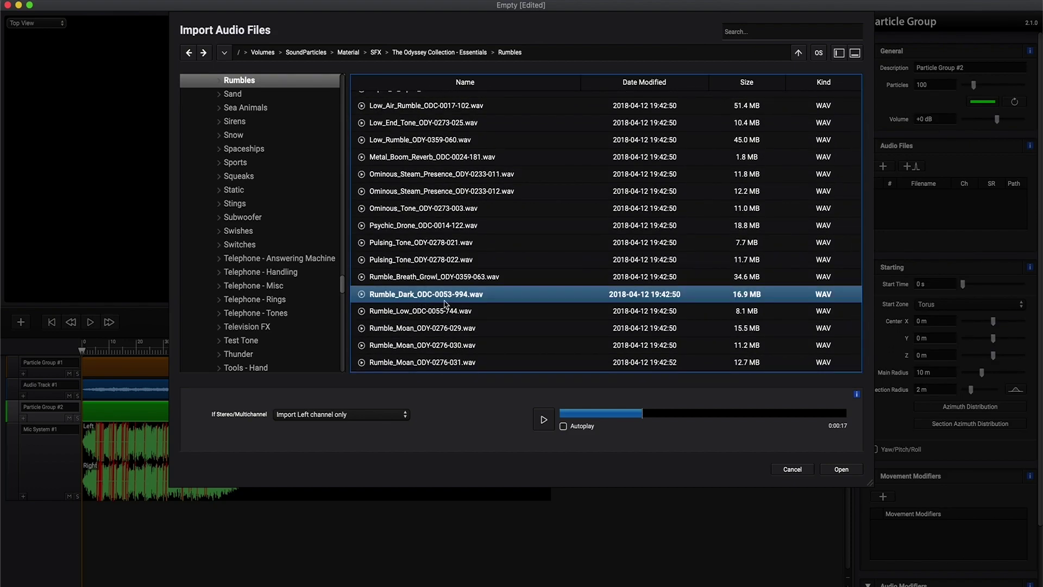
pyautogui.click(841, 470)
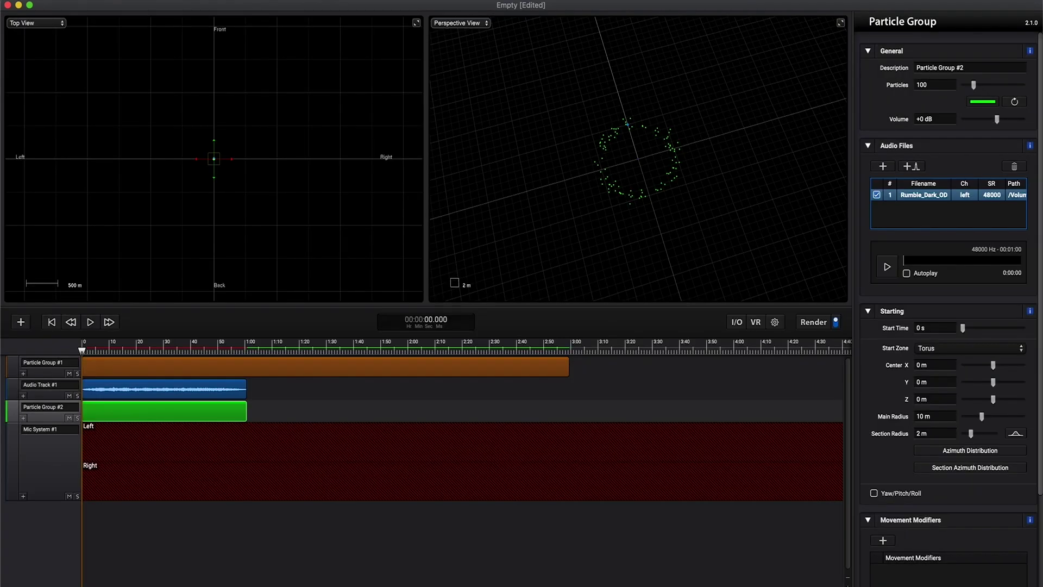
# Step: Add a 12 dB Random Gain audio modifier to Particle Group #2
pyautogui.scroll(-5, 914, 361)
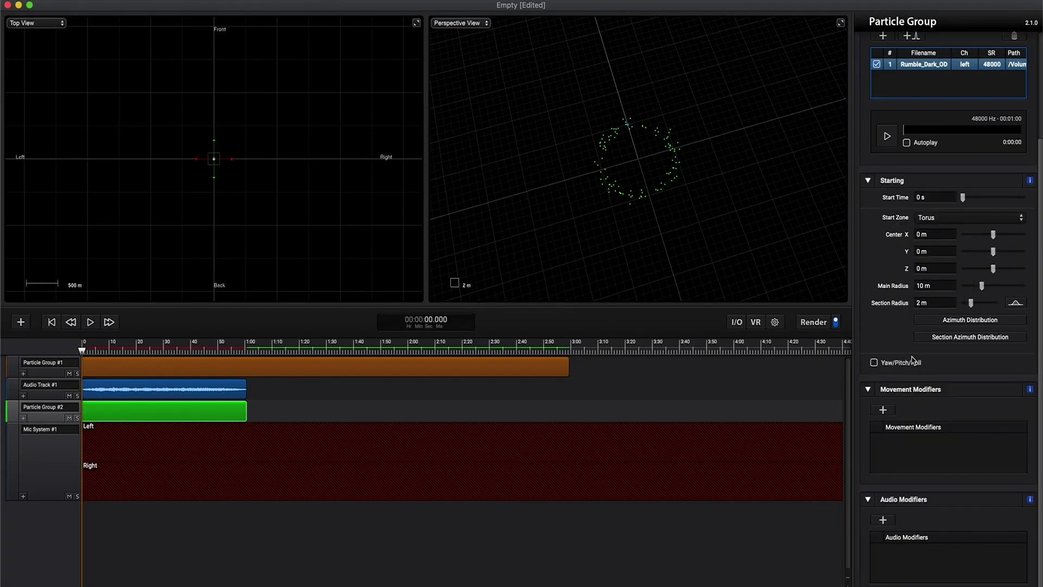
pyautogui.click(886, 520)
pyautogui.moveTo(917, 536)
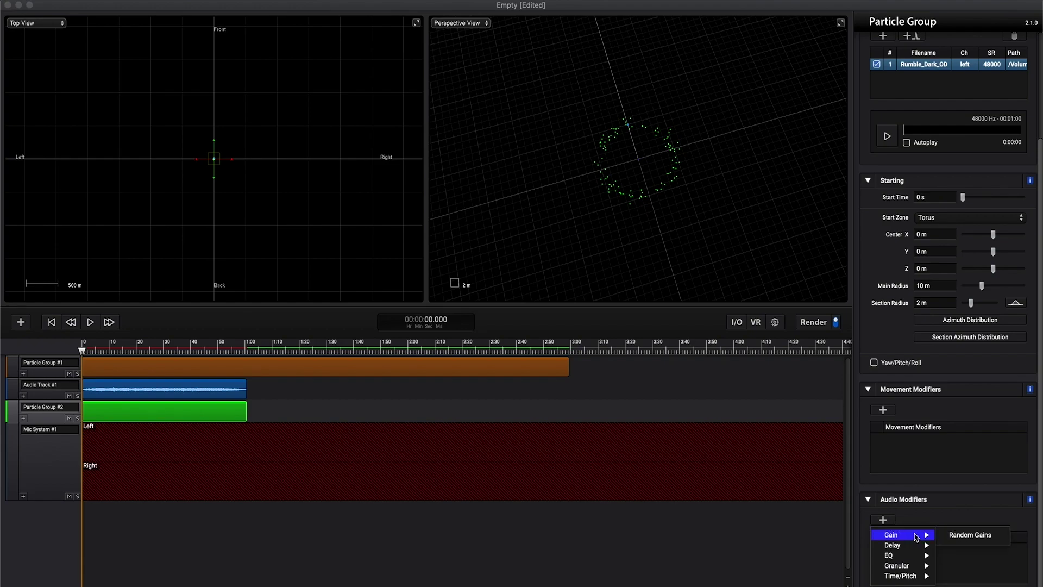
pyautogui.click(965, 536)
pyautogui.scroll(-1, 958, 555)
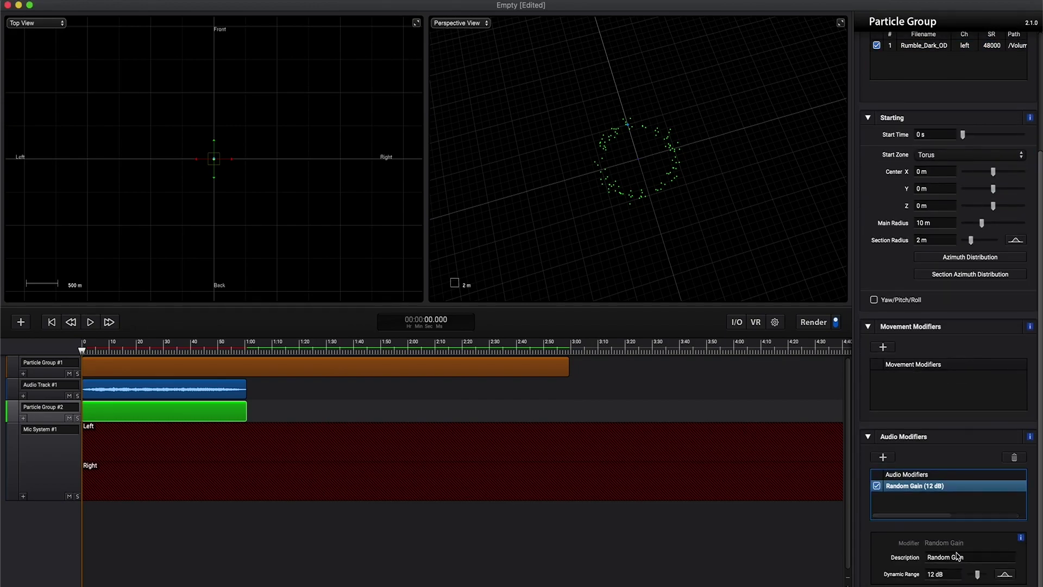
# Step: Add a Random Delay modifier and raise its maximum delay to 120 s
pyautogui.click(885, 458)
pyautogui.moveTo(906, 483)
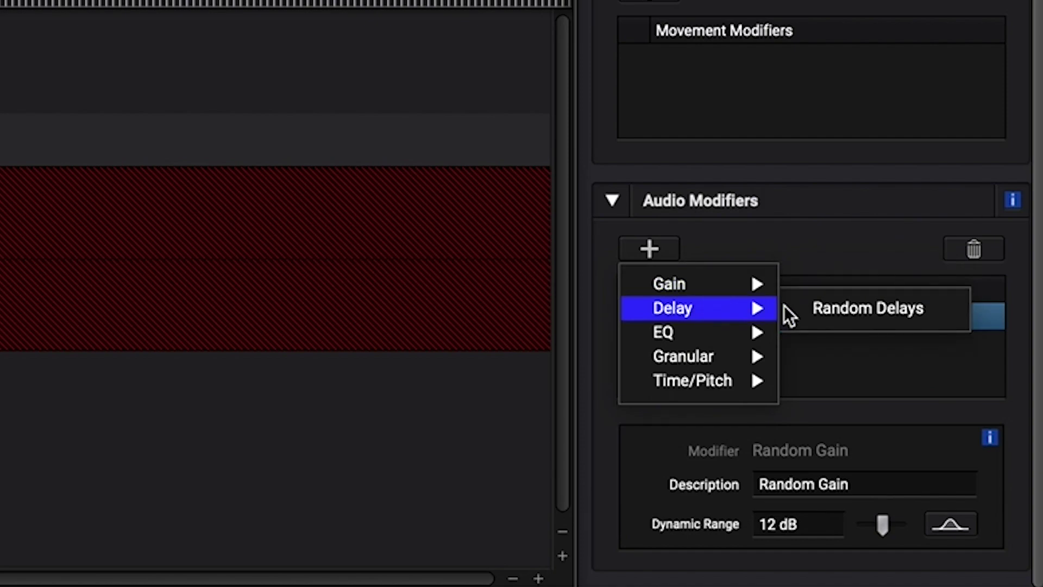
pyautogui.click(840, 313)
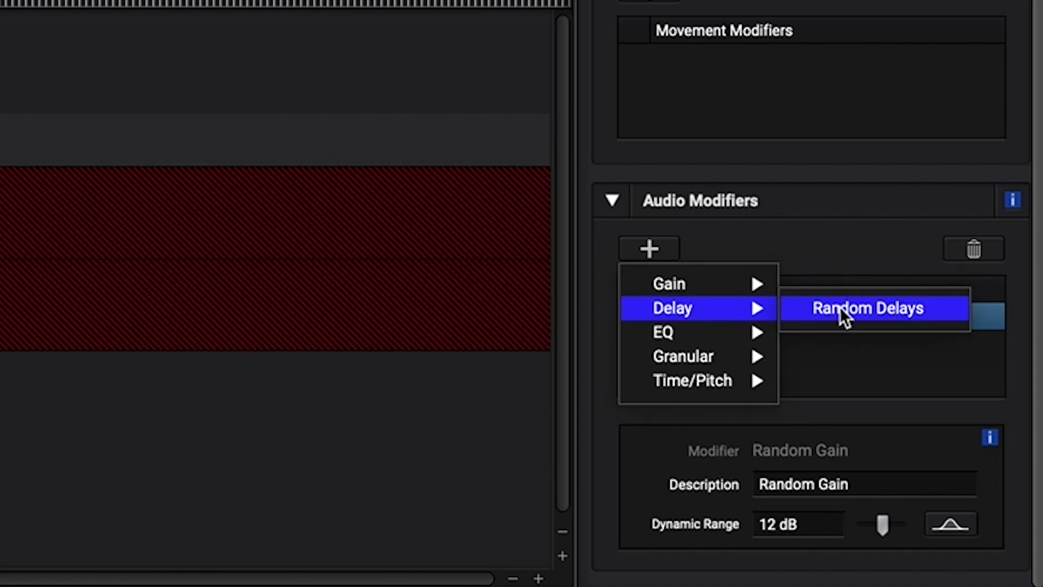
pyautogui.click(789, 526)
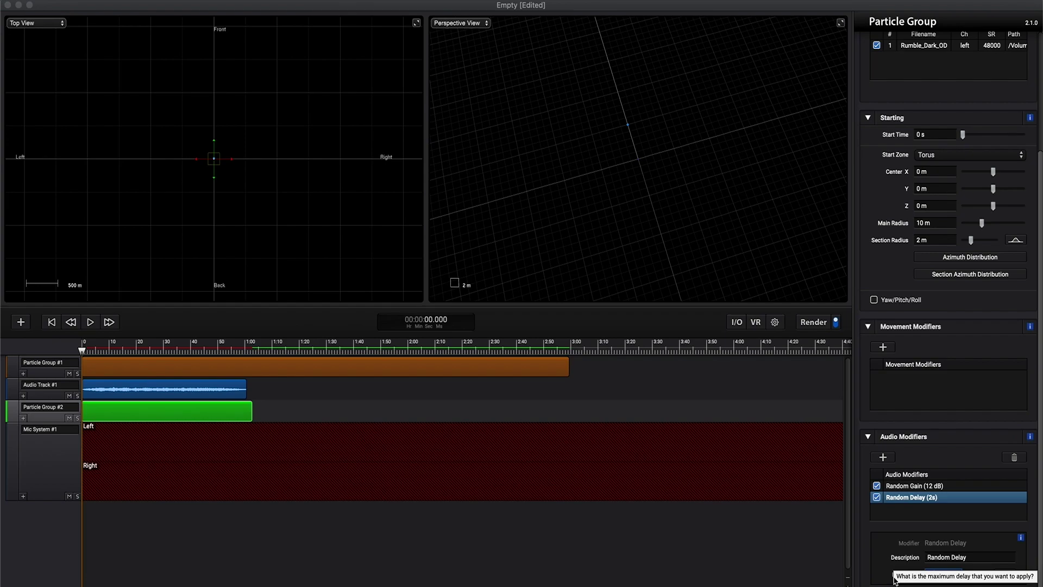
pyautogui.press('Return')
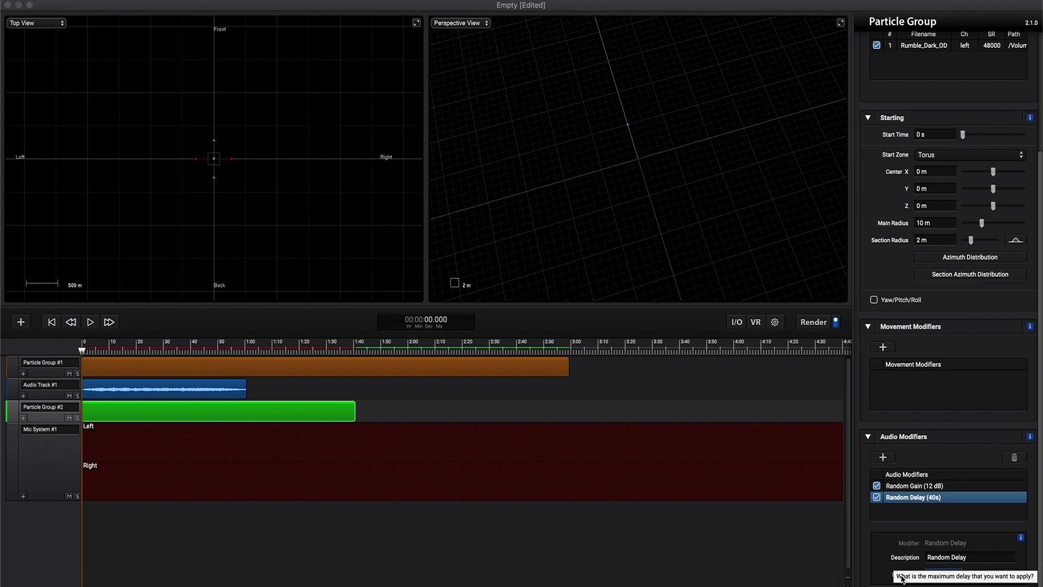
pyautogui.write('120')
pyautogui.press('Return')
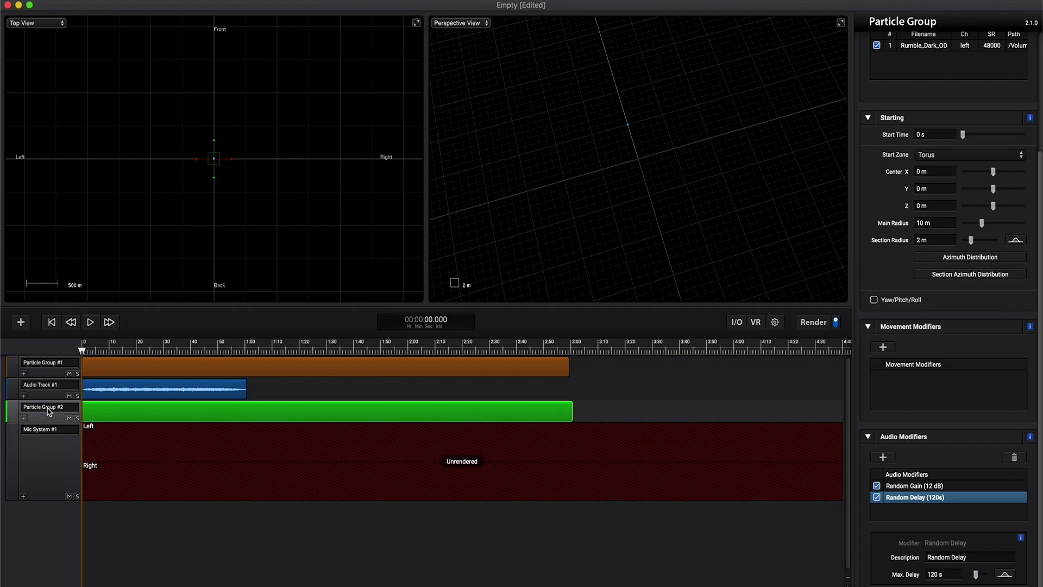
pyautogui.click(882, 457)
# Step: Add a Random Time/Pitch audio modifier to the rumble particle group
pyautogui.moveTo(923, 510)
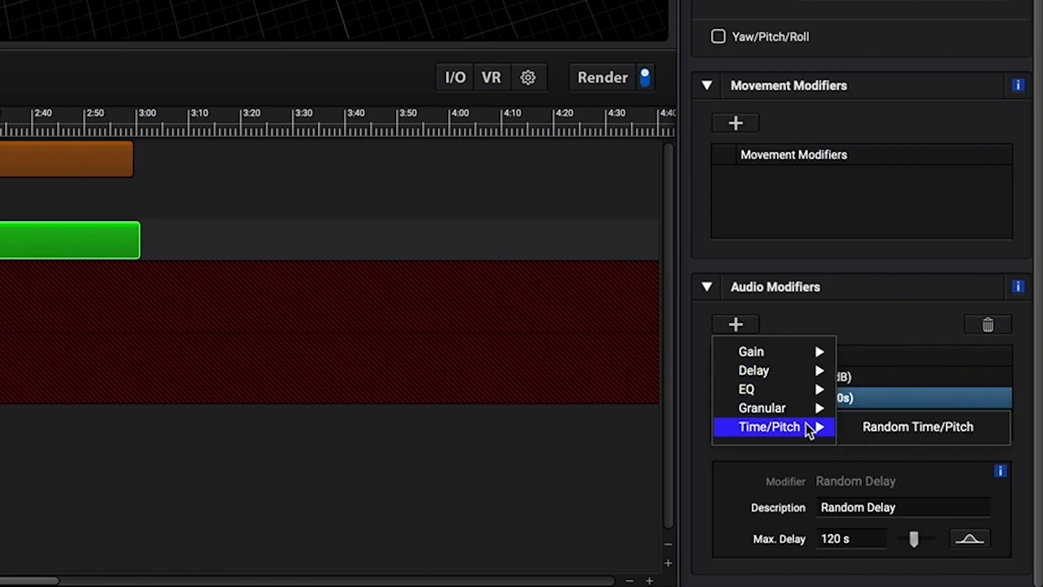
pyautogui.click(876, 426)
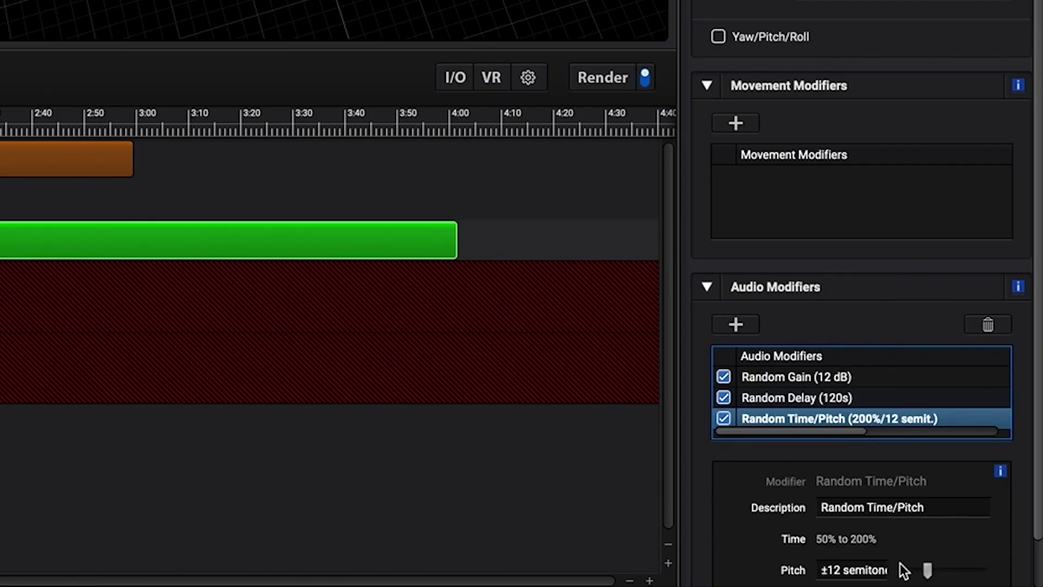
pyautogui.scroll(-2, 869, 565)
# Step: Set the pitch distribution to a -5 minimum and 12 semitone maximum, and apply it
pyautogui.click(892, 539)
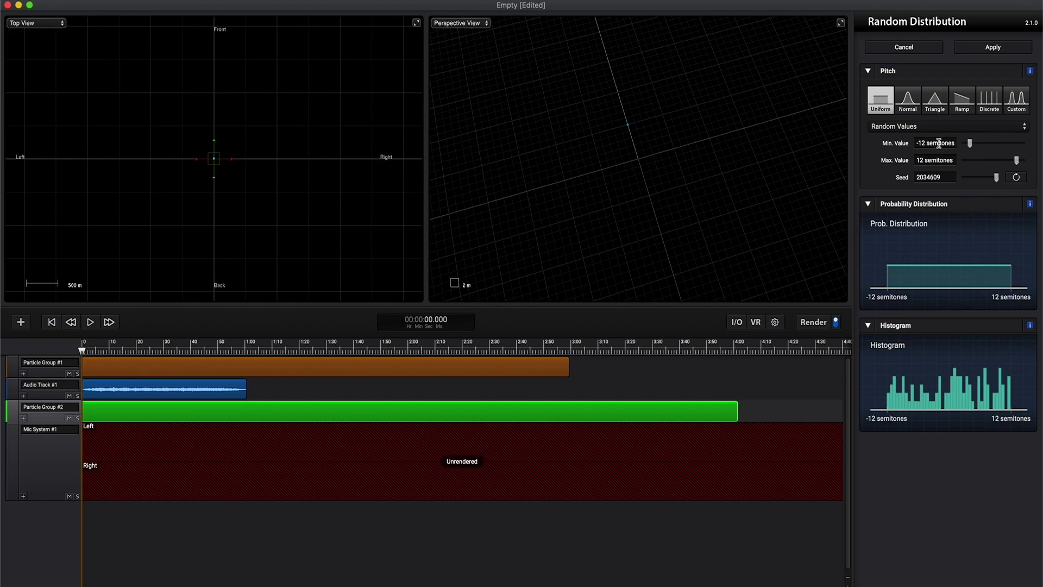
pyautogui.click(931, 158)
pyautogui.click(930, 142)
pyautogui.click(932, 160)
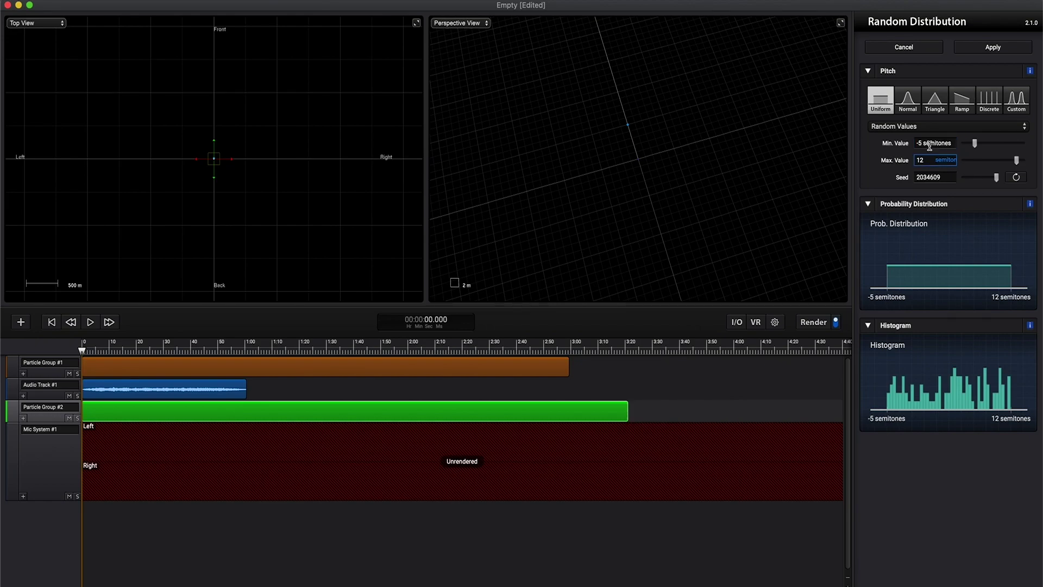
pyautogui.doubleClick(925, 160)
pyautogui.press('Return')
pyautogui.click(996, 48)
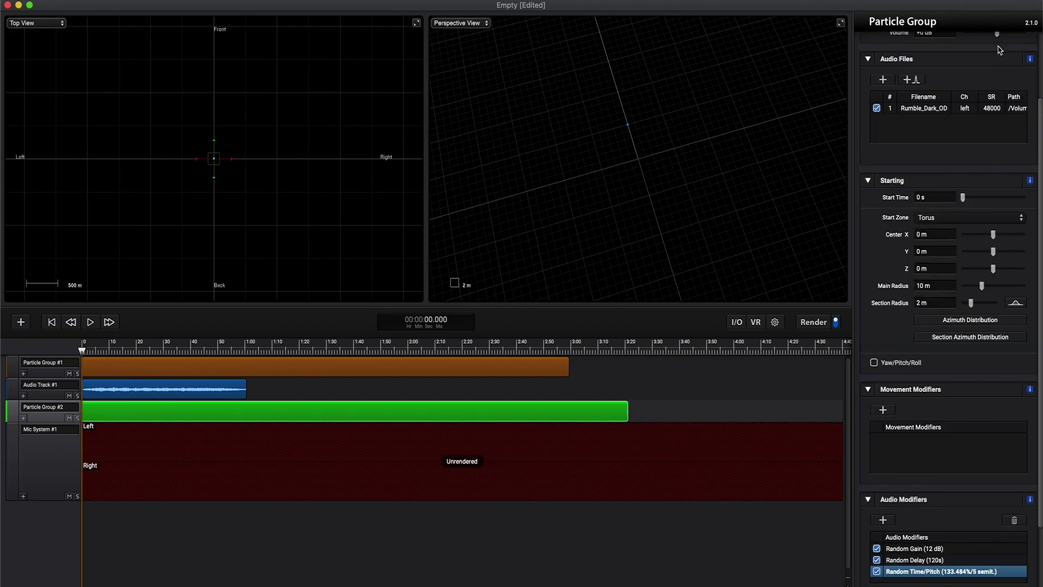
# Step: Mute Audio Track #1 and bring up the rumble group's Random Delay settings
pyautogui.click(69, 396)
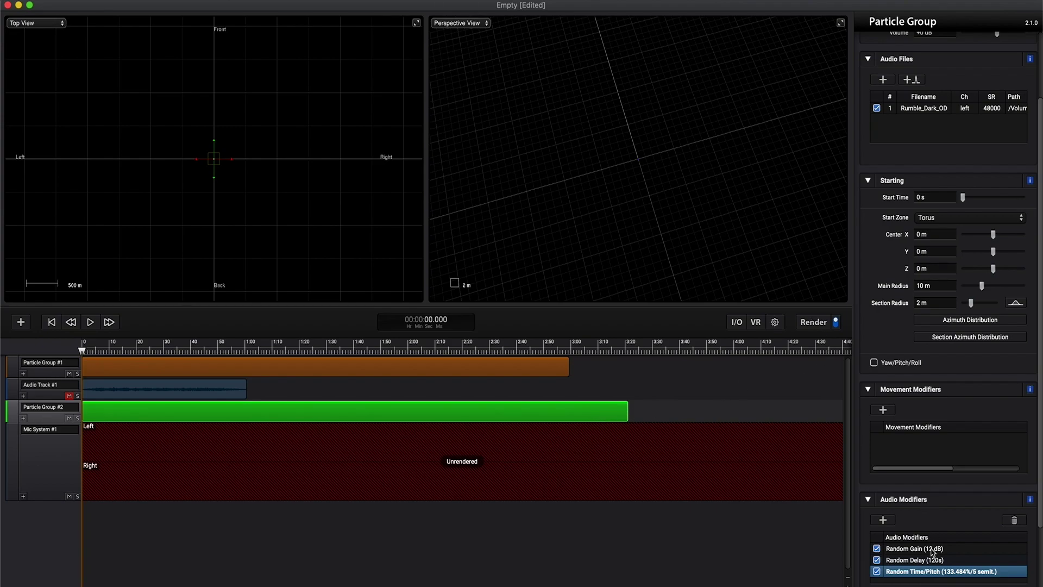
pyautogui.click(927, 565)
pyautogui.scroll(-3, 926, 565)
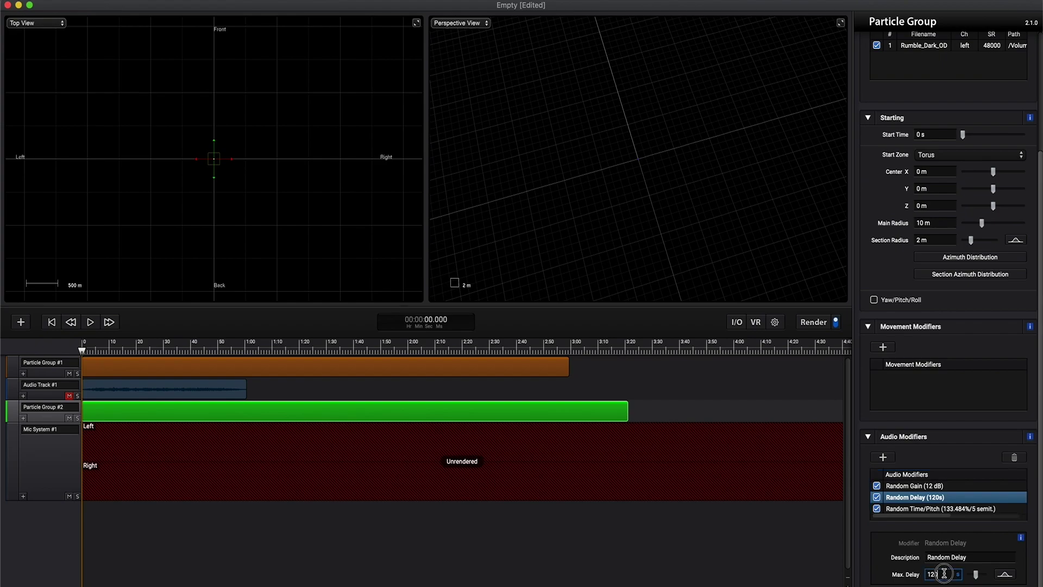
# Step: Set the maximum random delay to 100 s and start rendering the scene
pyautogui.moveTo(917, 577)
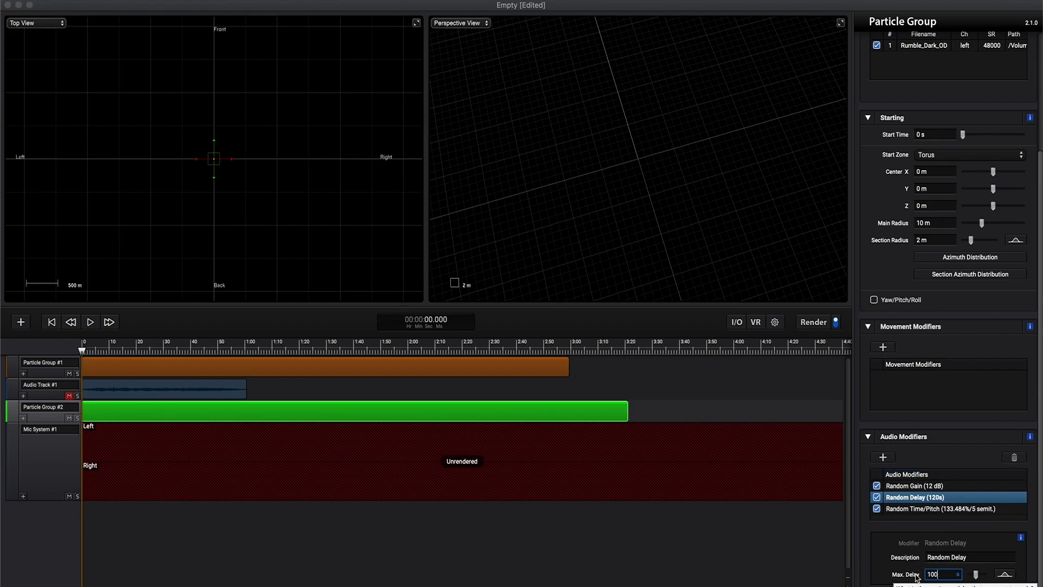
pyautogui.press('Return')
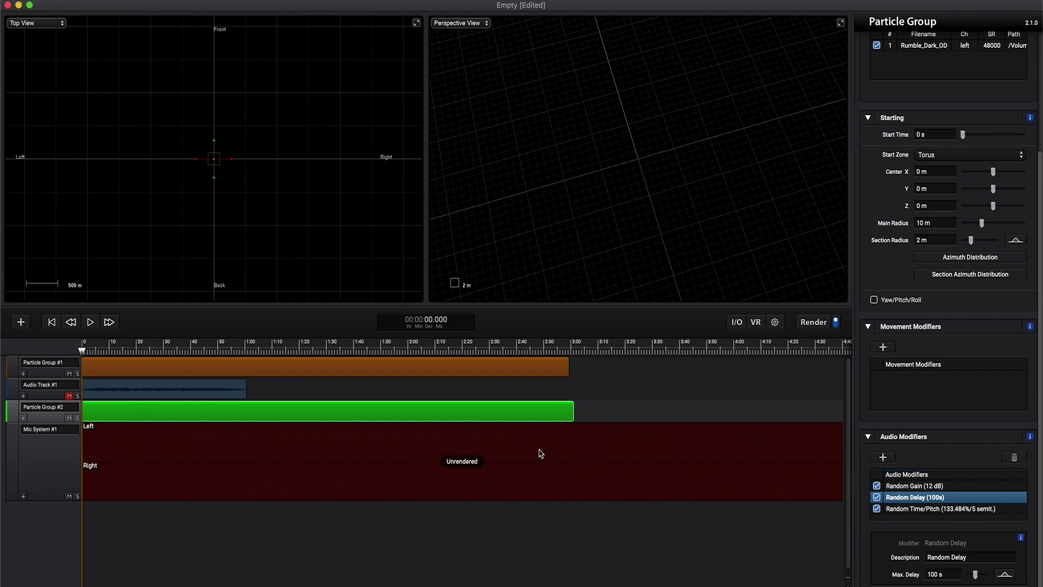
pyautogui.click(812, 322)
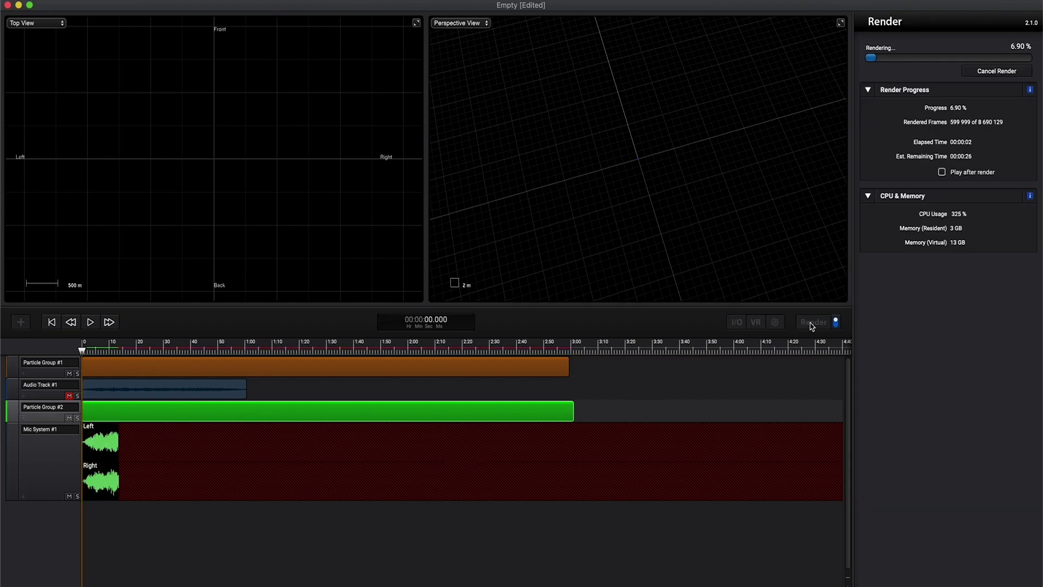
# Step: Play back Mic System #1's freshly rendered stereo recording
pyautogui.press('space')
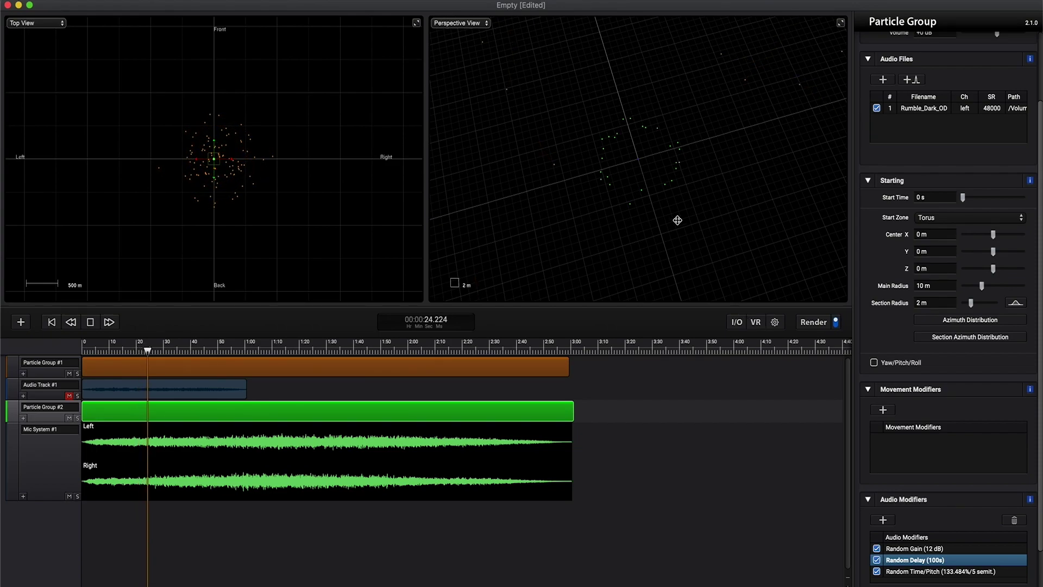
# Step: Raise Particle Group #2's volume to +5.6 dB while listening, then place the playhead at 13 s
pyautogui.press('space')
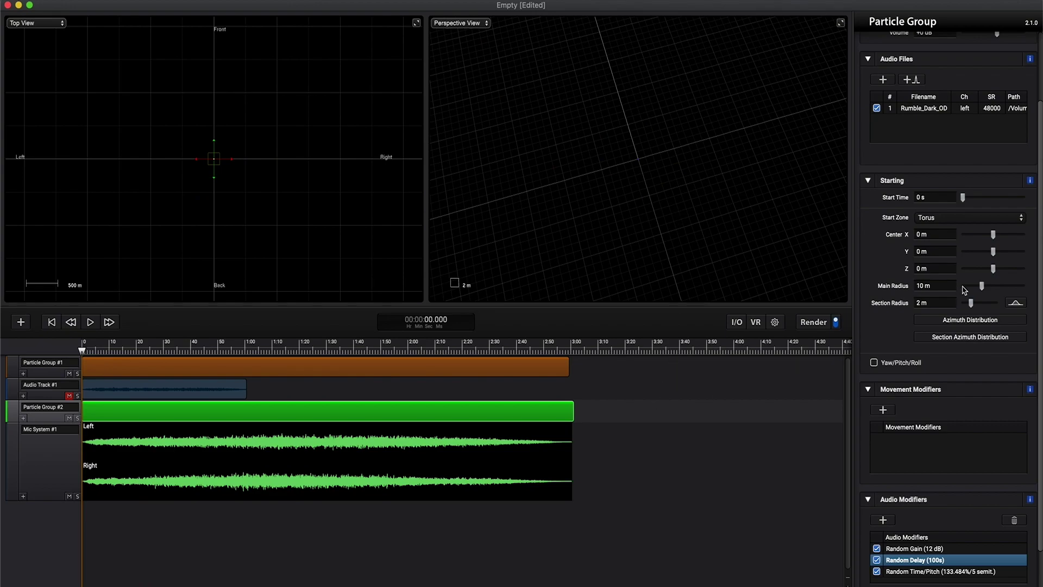
pyautogui.scroll(3, 1010, 163)
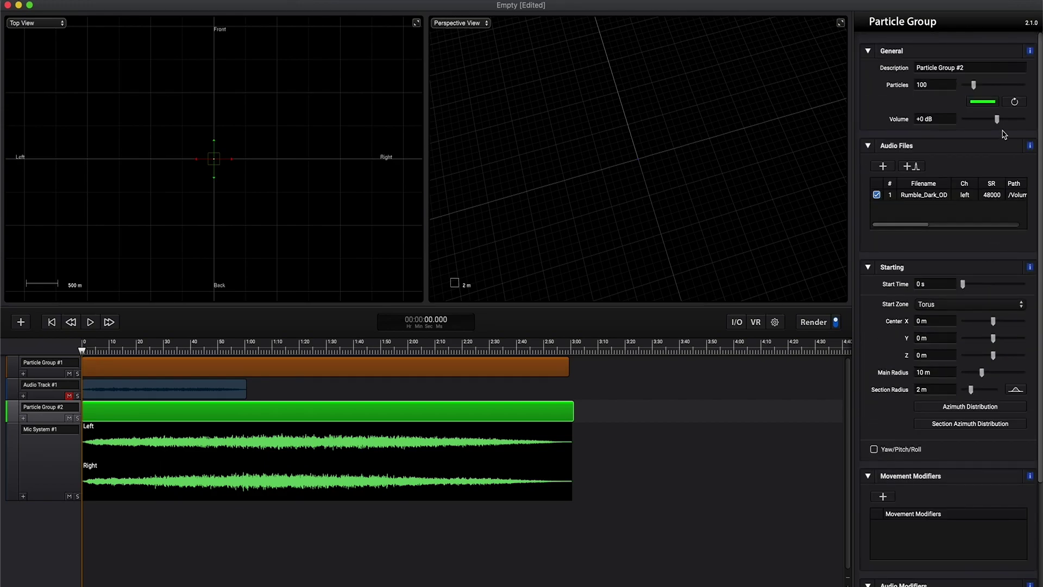
pyautogui.press('space')
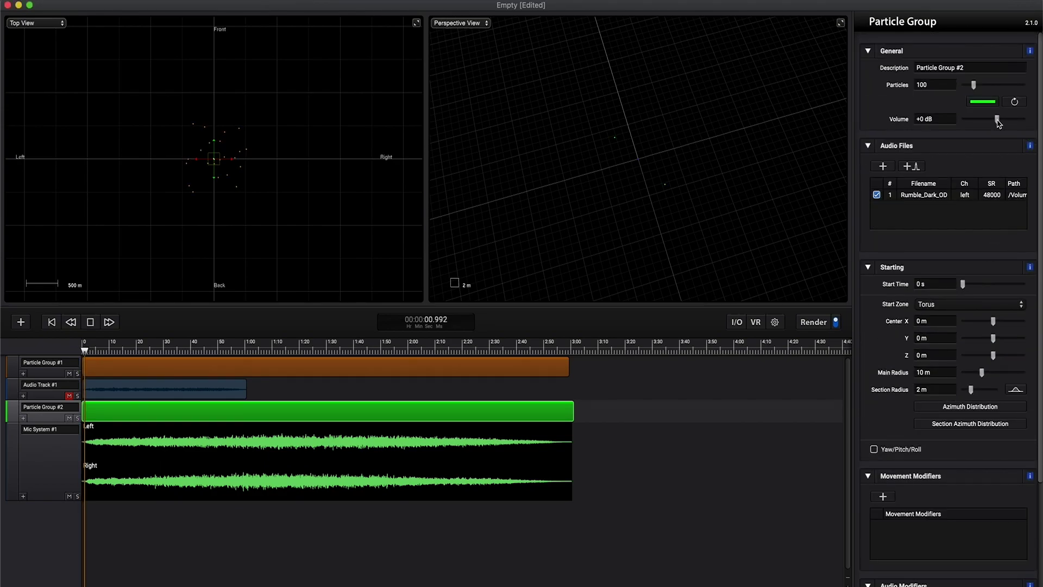
pyautogui.moveTo(998, 122); pyautogui.dragTo(1005, 124)
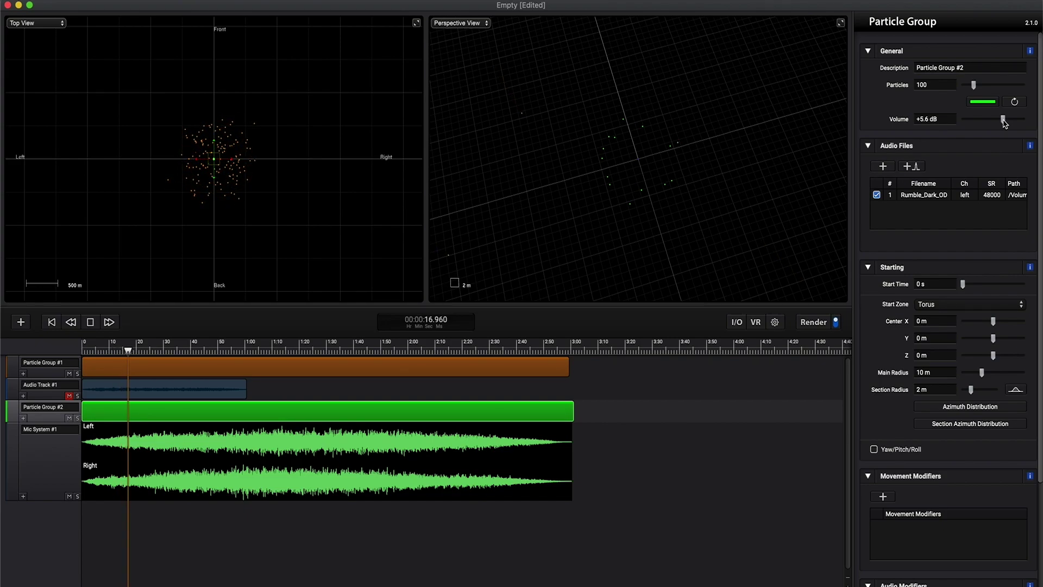
pyautogui.click(91, 322)
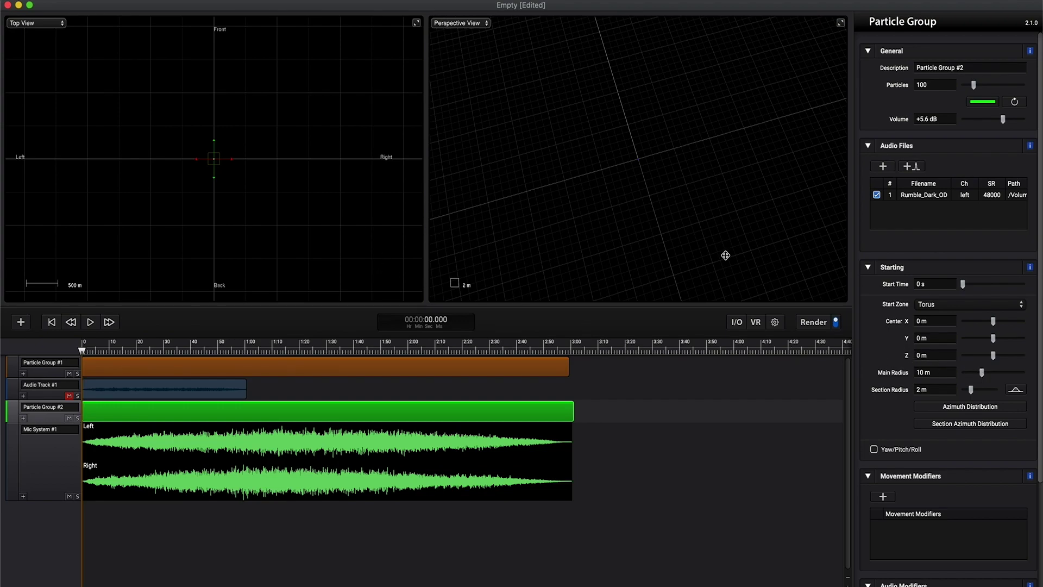
pyautogui.click(117, 349)
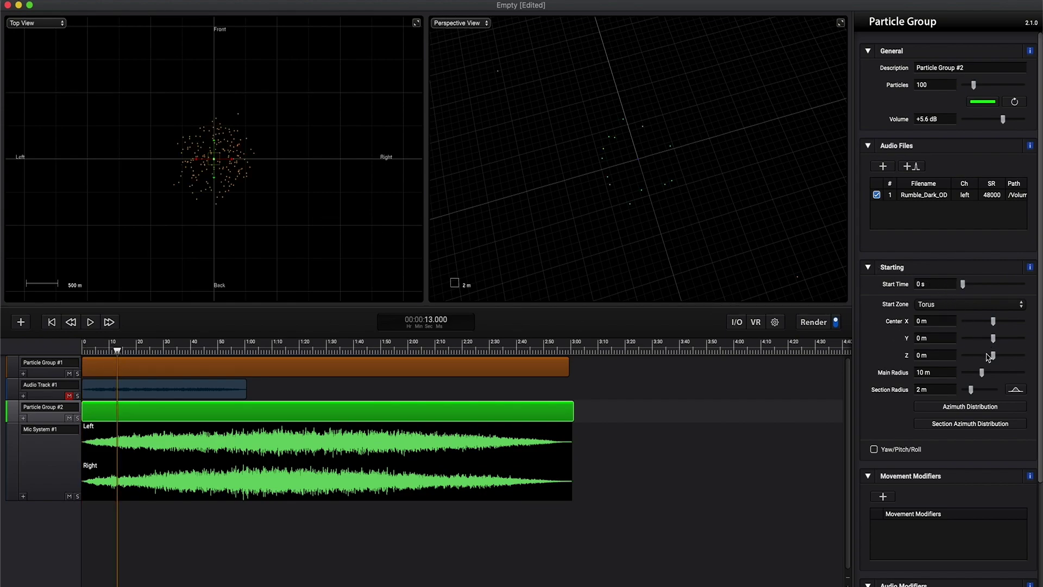
# Step: Widen the torus main radius to 89.401 m and add a ±5 °/s azimuth Rotation Movement velocity
pyautogui.click(982, 373)
pyautogui.moveTo(984, 375)
pyautogui.mouseDown()
pyautogui.moveTo(998, 363)
pyautogui.moveTo(990, 374)
pyautogui.mouseUp()
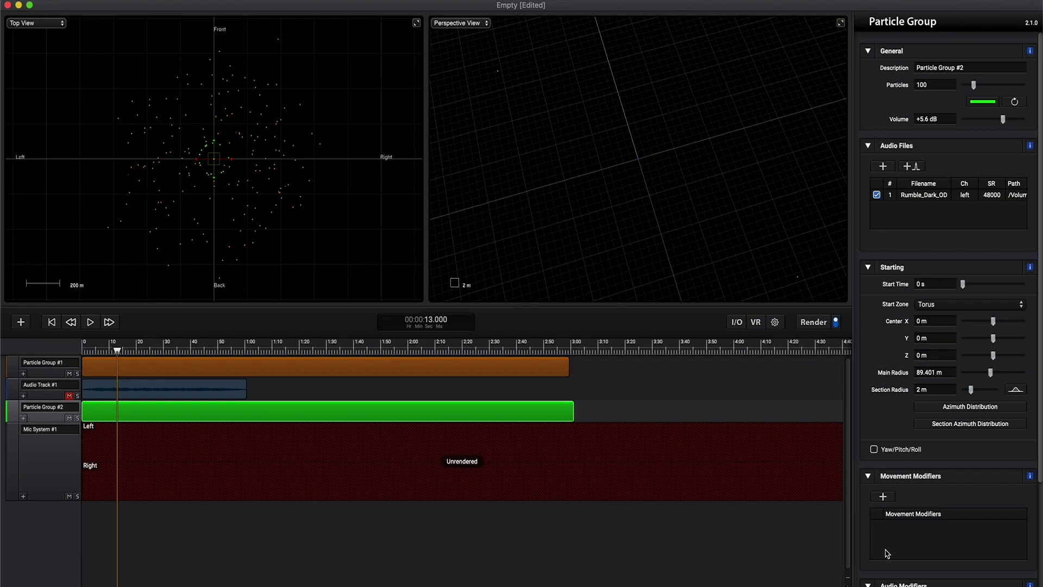
pyautogui.click(883, 496)
pyautogui.moveTo(910, 523)
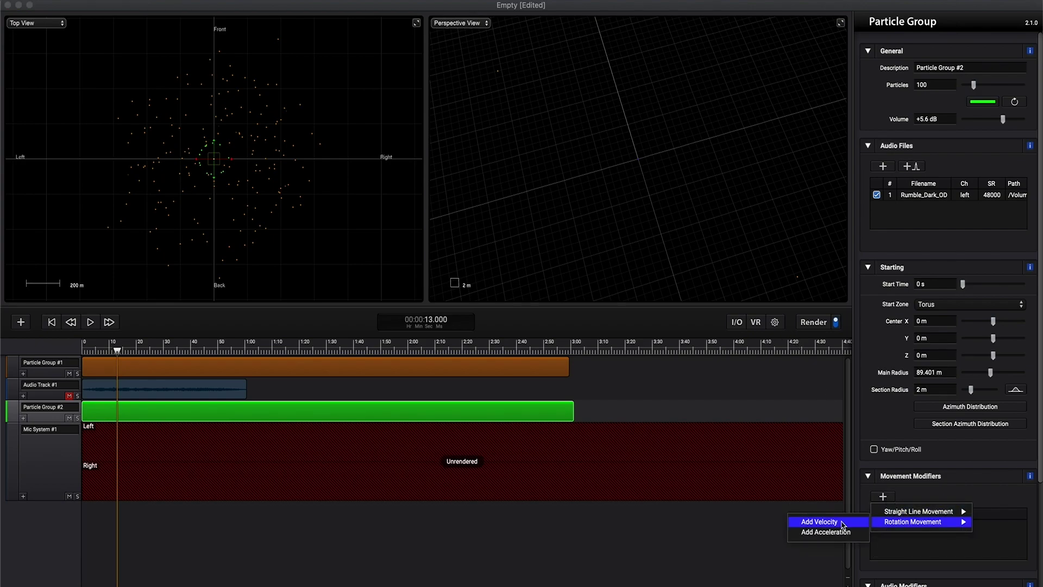
pyautogui.press('Return')
pyautogui.scroll(-3, 932, 566)
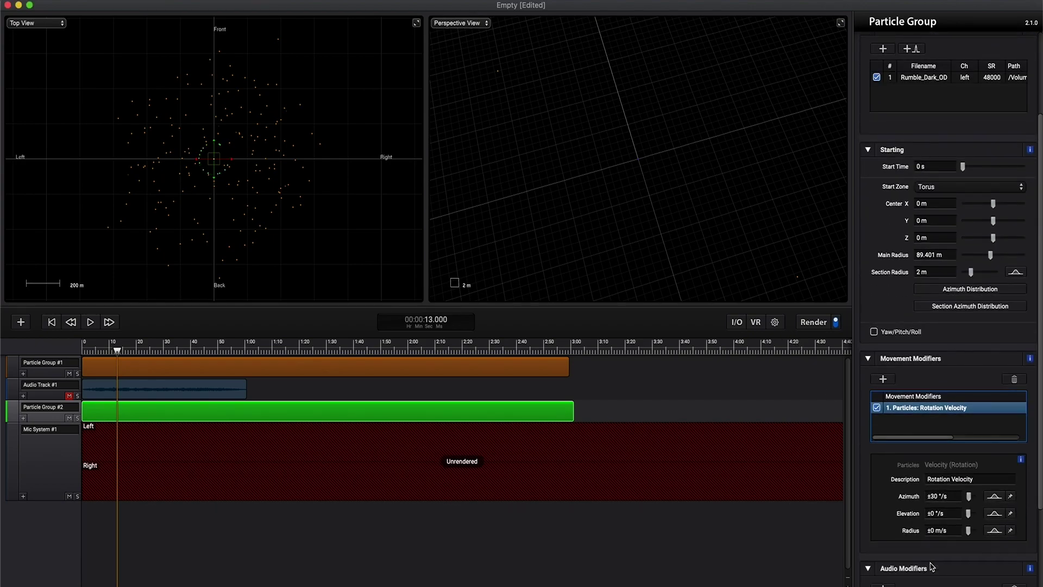
pyautogui.click(934, 496)
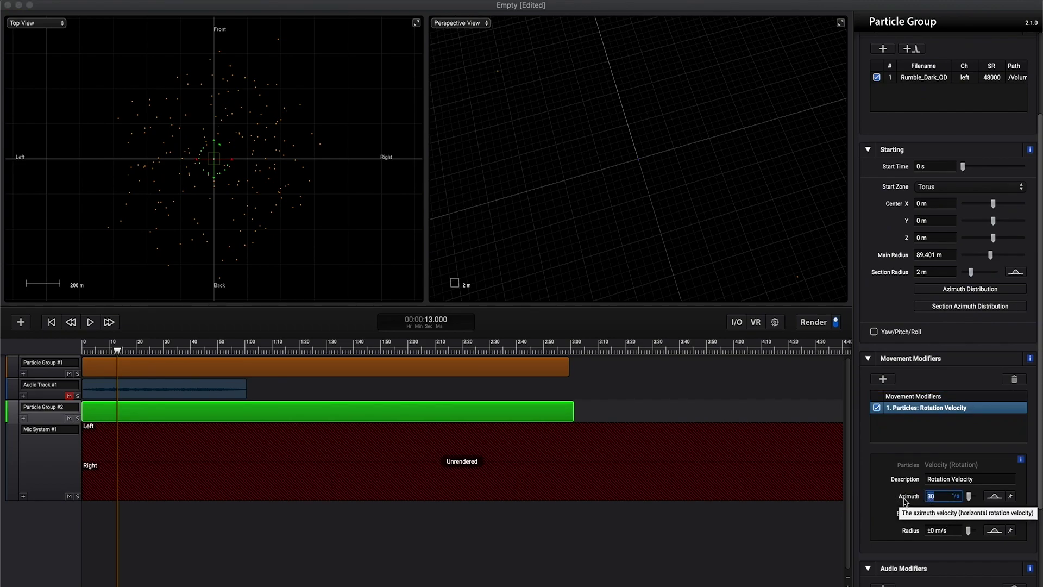
pyautogui.write('5')
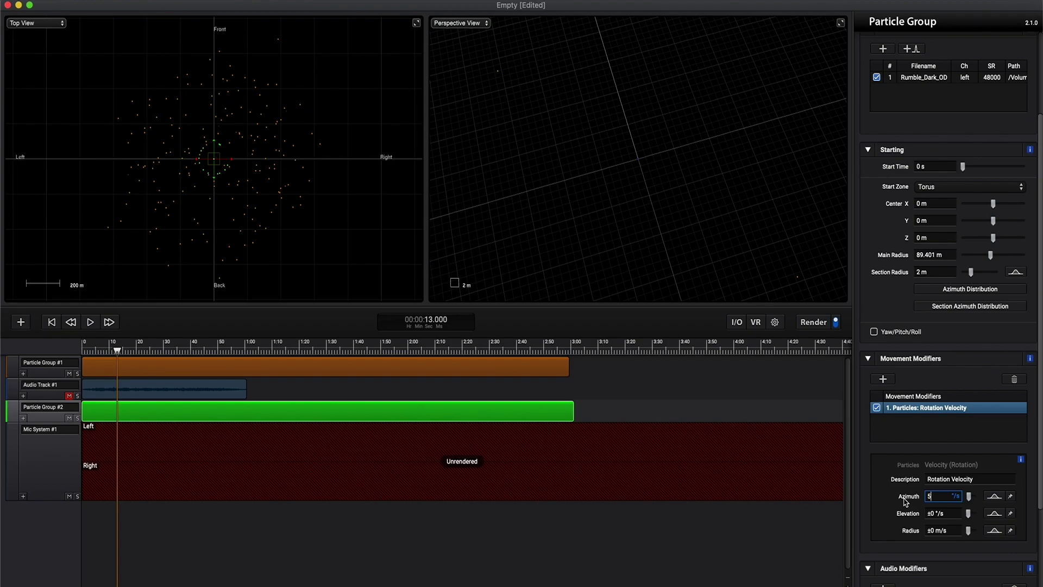
pyautogui.press('Return')
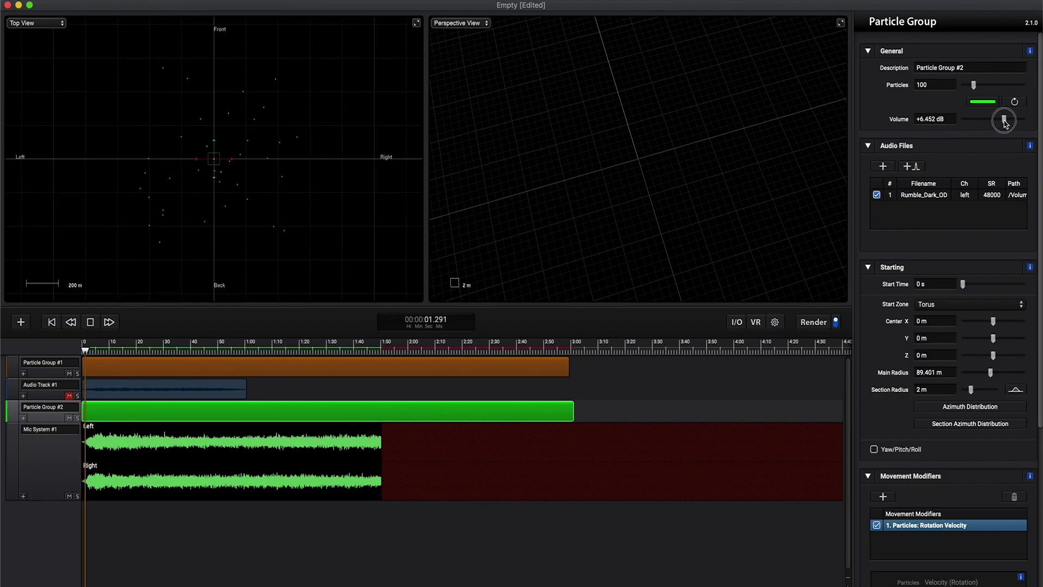
# Step: Adjust the rumble group's volume by ear to +16.593 dB, then stop playback
pyautogui.moveTo(1006, 123); pyautogui.dragTo(1016, 124)
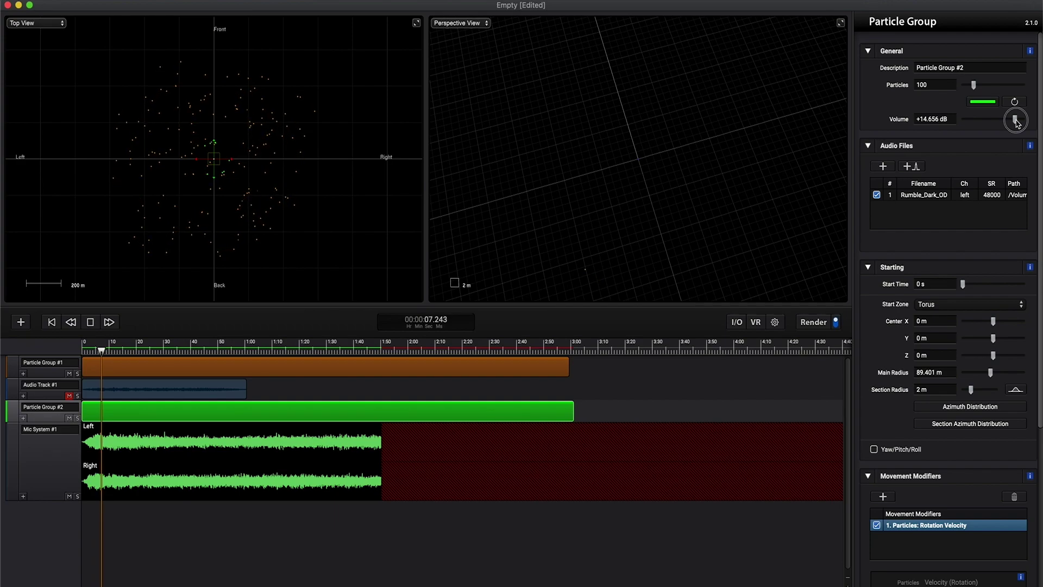
pyautogui.moveTo(1017, 123)
pyautogui.mouseDown()
pyautogui.moveTo(976, 125)
pyautogui.moveTo(1020, 124)
pyautogui.mouseUp()
pyautogui.press('space')
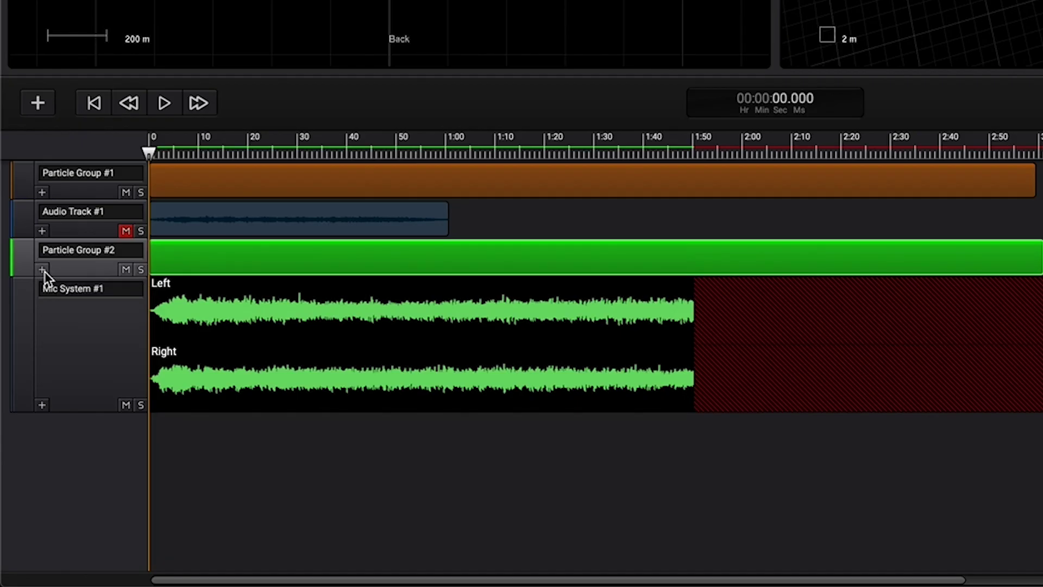
# Step: Add an Audio > Volume automation lane to Particle Group #2
pyautogui.click(45, 271)
pyautogui.moveTo(81, 294)
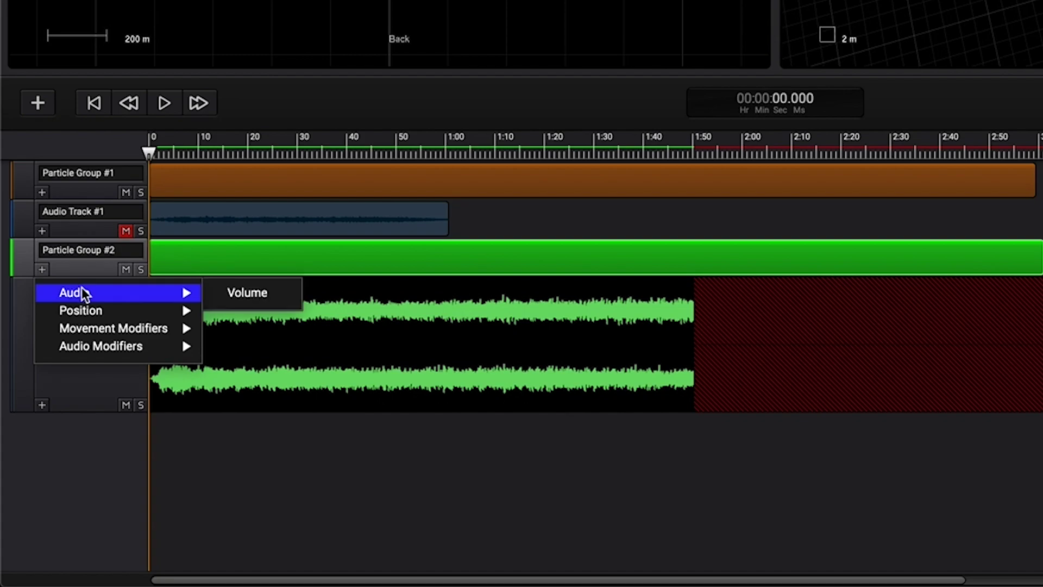
pyautogui.click(235, 292)
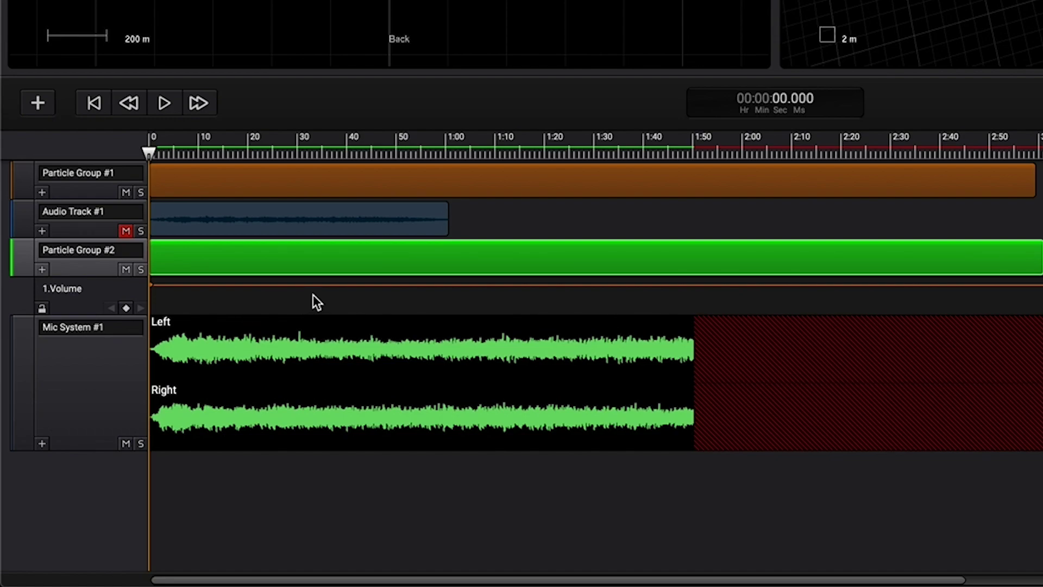
# Step: Keyframe the volume at 44.2 s and add a later, lower point so it fades down
pyautogui.click(368, 154)
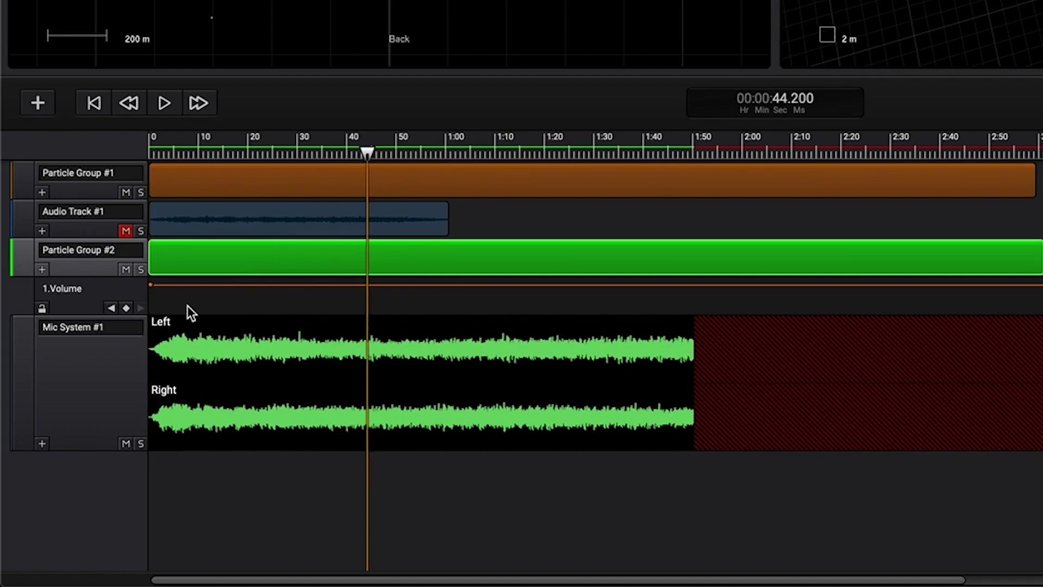
pyautogui.click(126, 308)
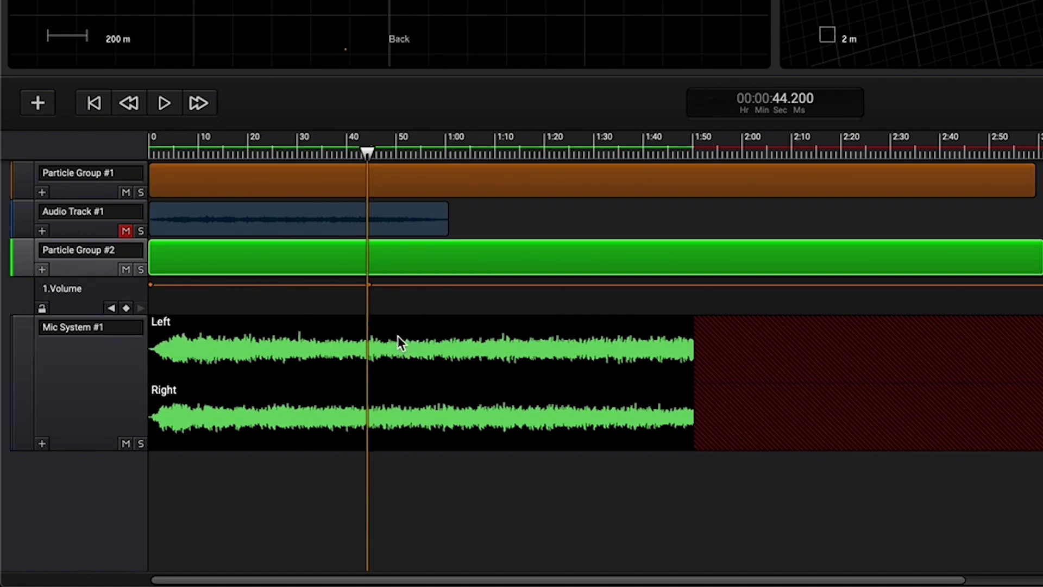
pyautogui.click(418, 302)
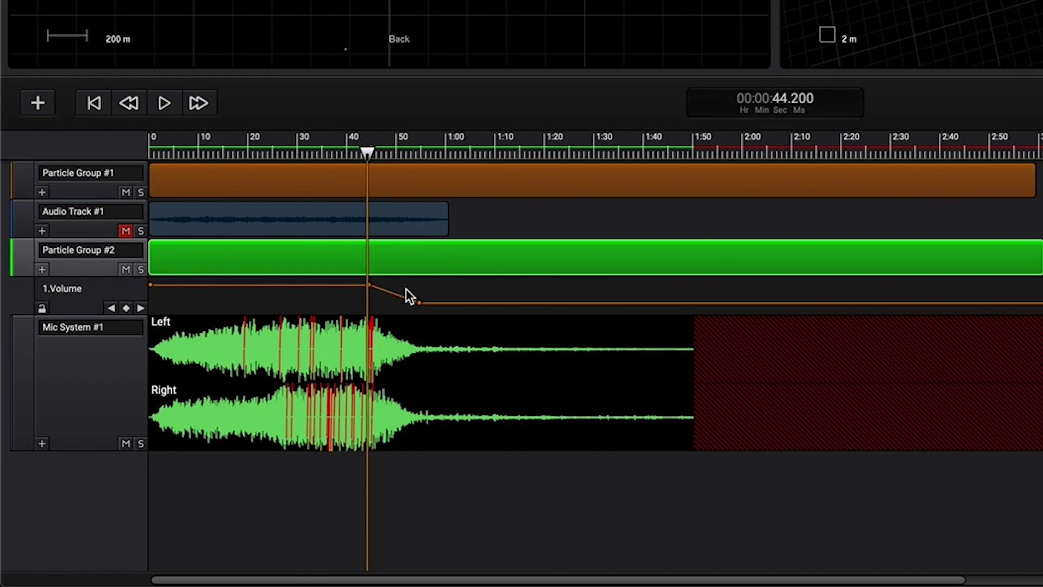
pyautogui.moveTo(419, 302); pyautogui.dragTo(481, 318)
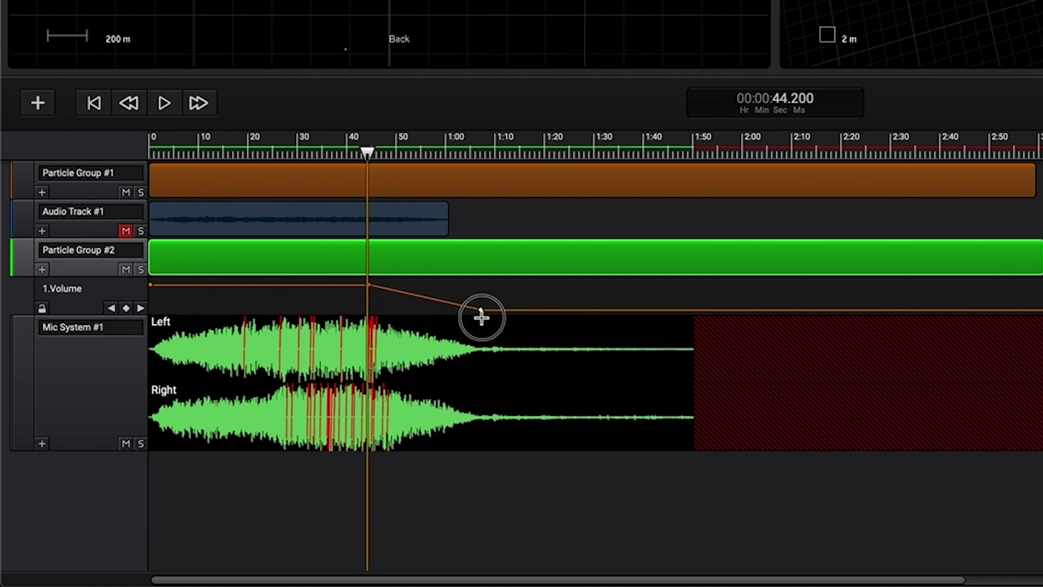
# Step: Give Particle Group #1 a volume automation lane that dips after 44.2 s, then rewind to the start
pyautogui.click(45, 193)
pyautogui.moveTo(187, 215)
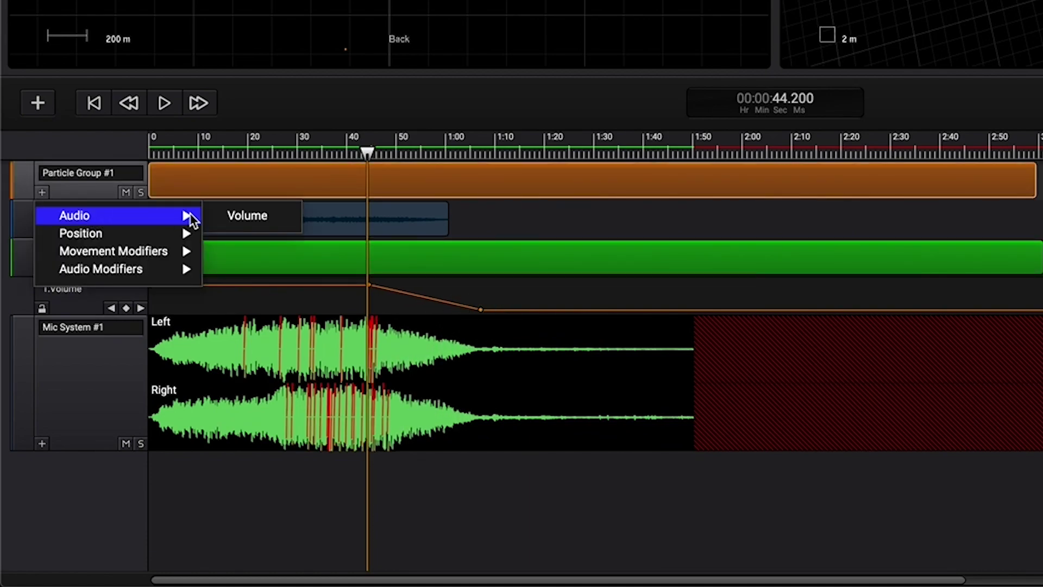
pyautogui.click(243, 216)
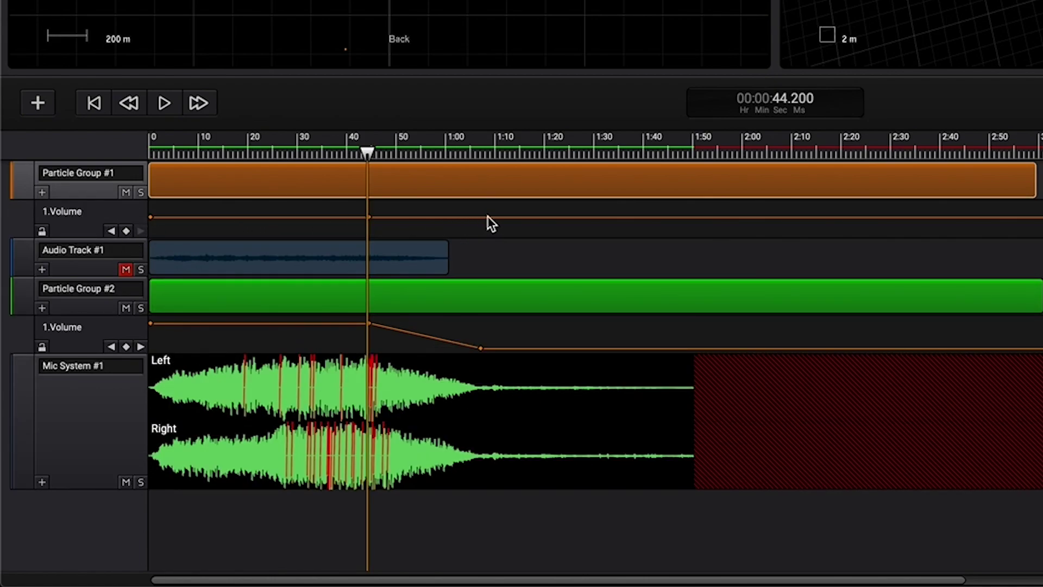
pyautogui.moveTo(486, 219); pyautogui.dragTo(579, 229)
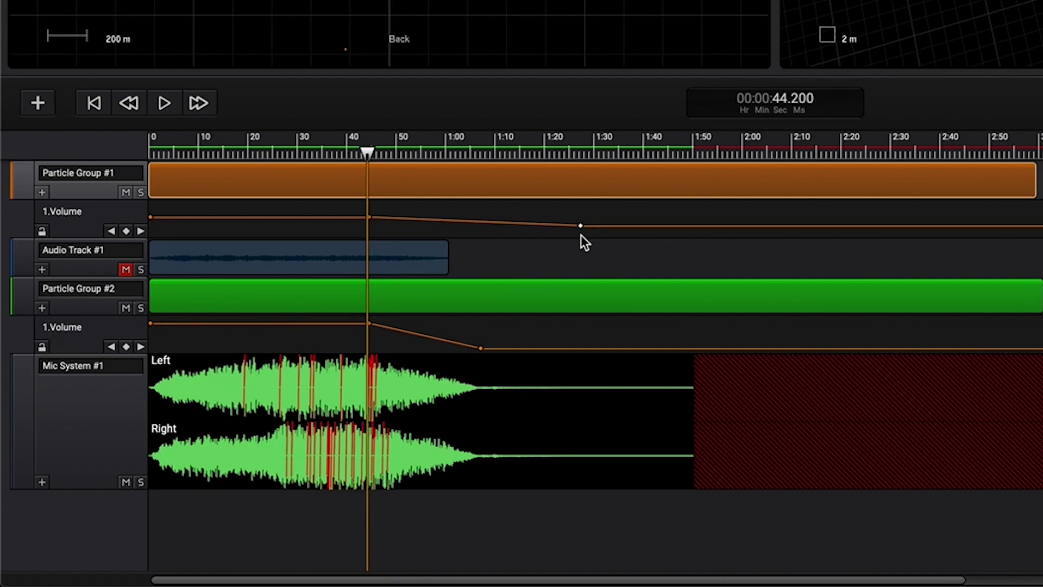
pyautogui.press('Return')
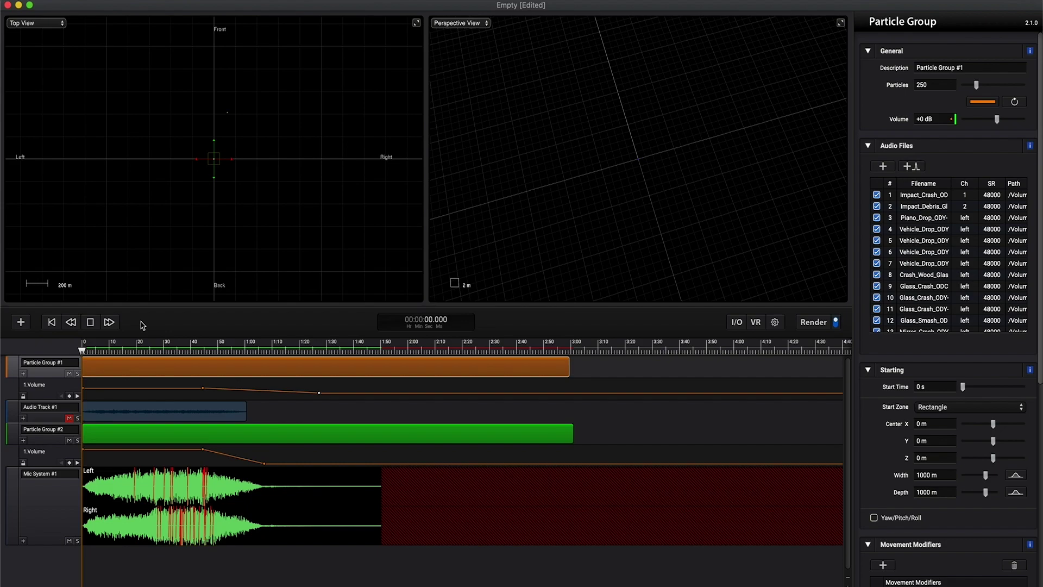
# Step: Play the project from 00:00 and listen through the Mic System output
pyautogui.press('space')
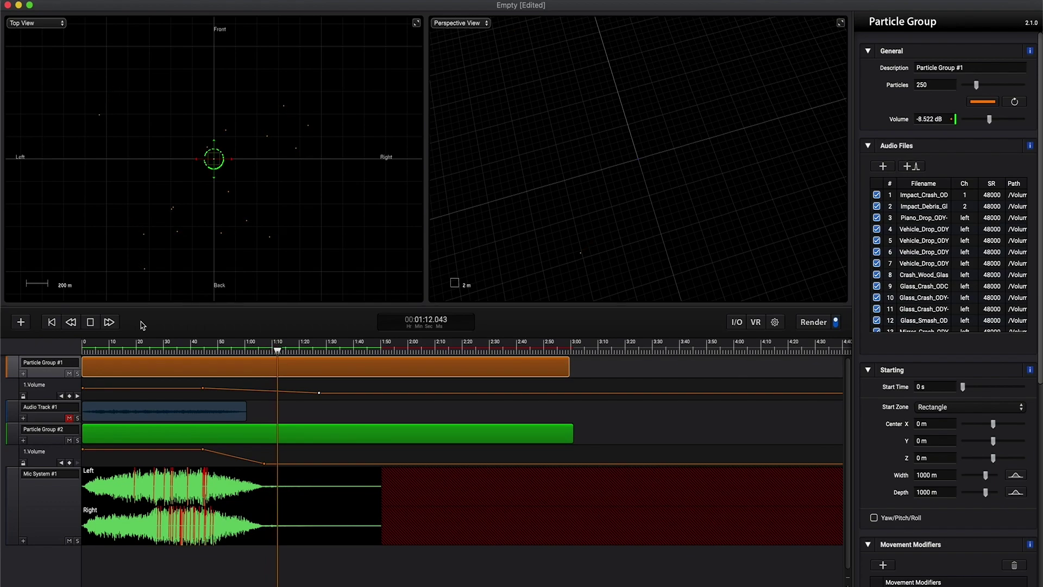
# Step: Move Particle Group #1's fade point lower and earlier, and shift its clip to start at 8.6 s
pyautogui.press('space')
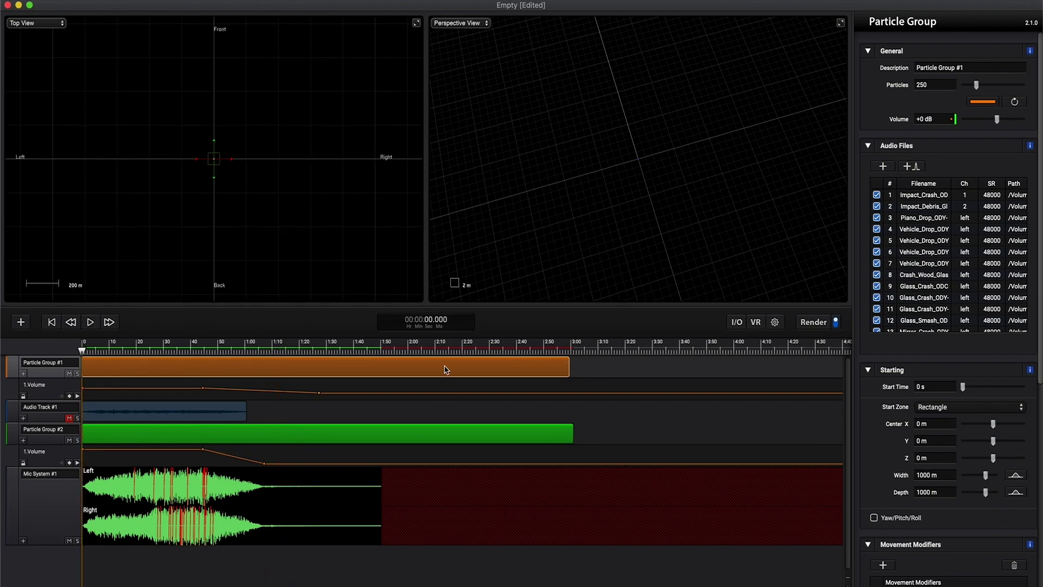
pyautogui.moveTo(319, 393); pyautogui.dragTo(290, 395)
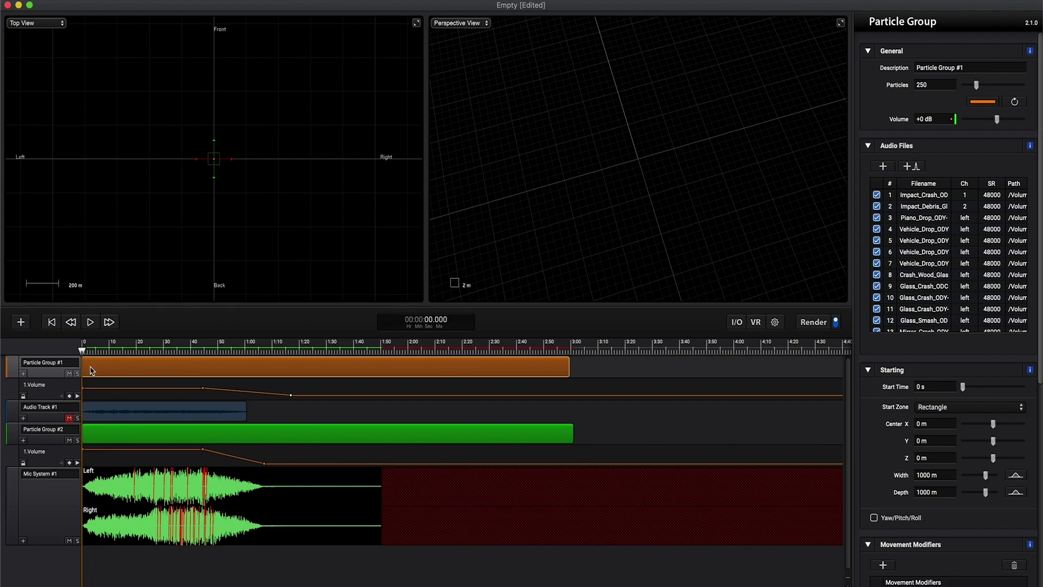
pyautogui.moveTo(93, 370); pyautogui.dragTo(118, 370)
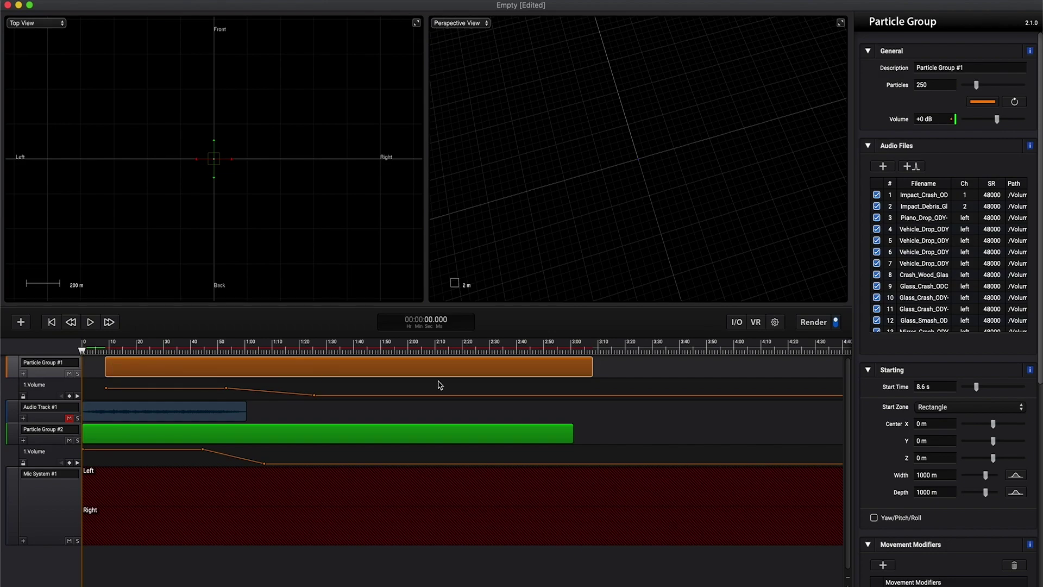
# Step: Switch Particle Group #1's Random Delay to a Normal distribution: 5 s mean, 1.5 s deviation, 0–10 s
pyautogui.scroll(-10, 987, 477)
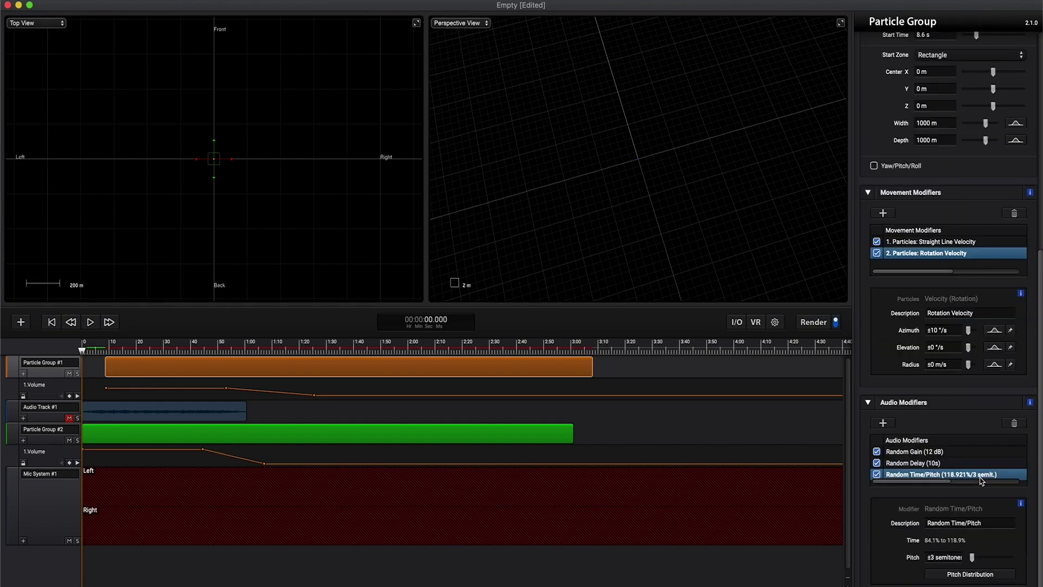
pyautogui.click(917, 465)
pyautogui.click(1004, 575)
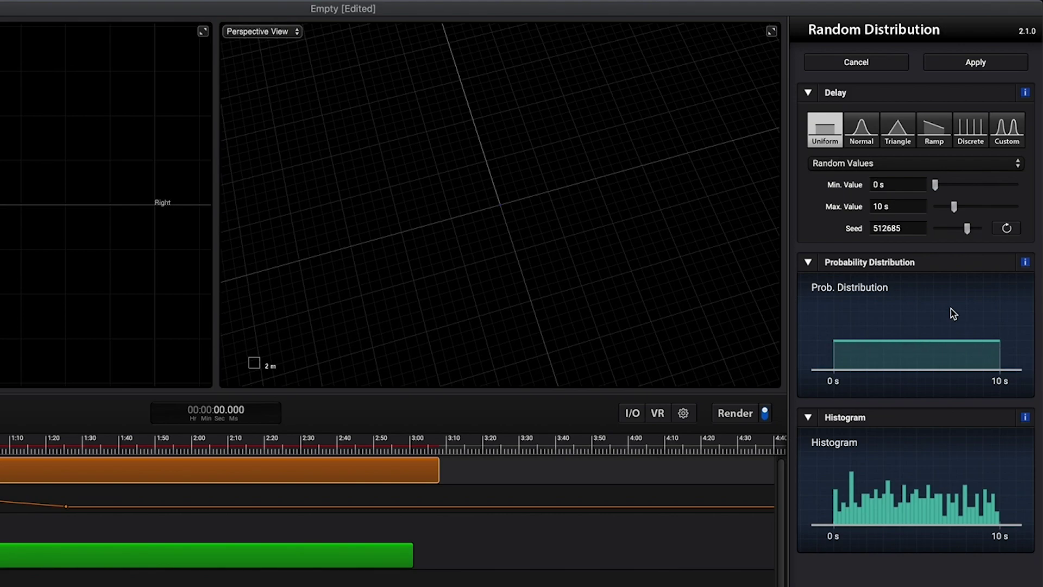
pyautogui.click(862, 129)
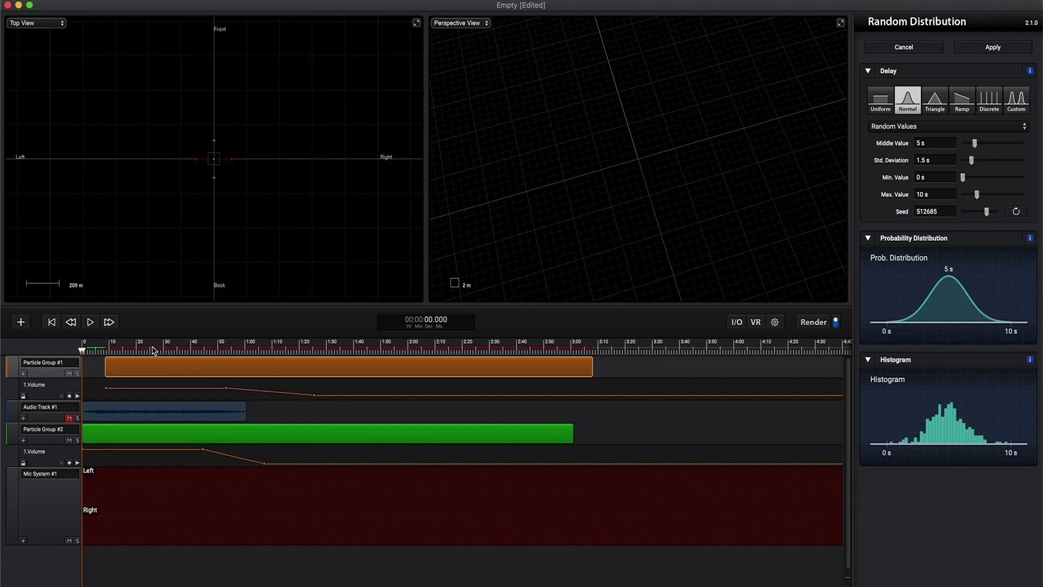
# Step: Adjust the delay's middle value and spread, settling on a 30 s middle value
pyautogui.moveTo(976, 143); pyautogui.dragTo(971, 147)
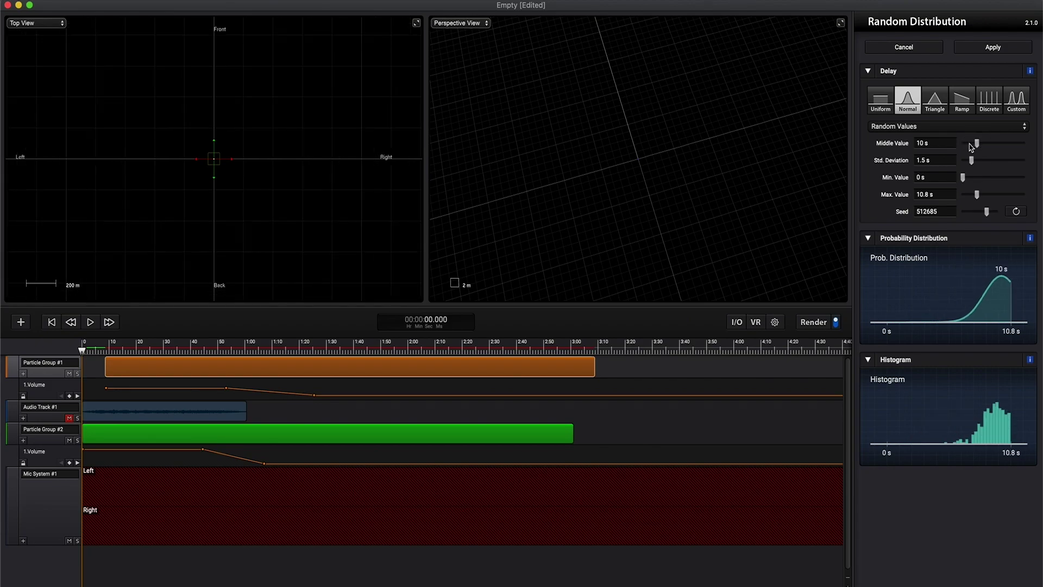
pyautogui.click(941, 143)
pyautogui.press('Return')
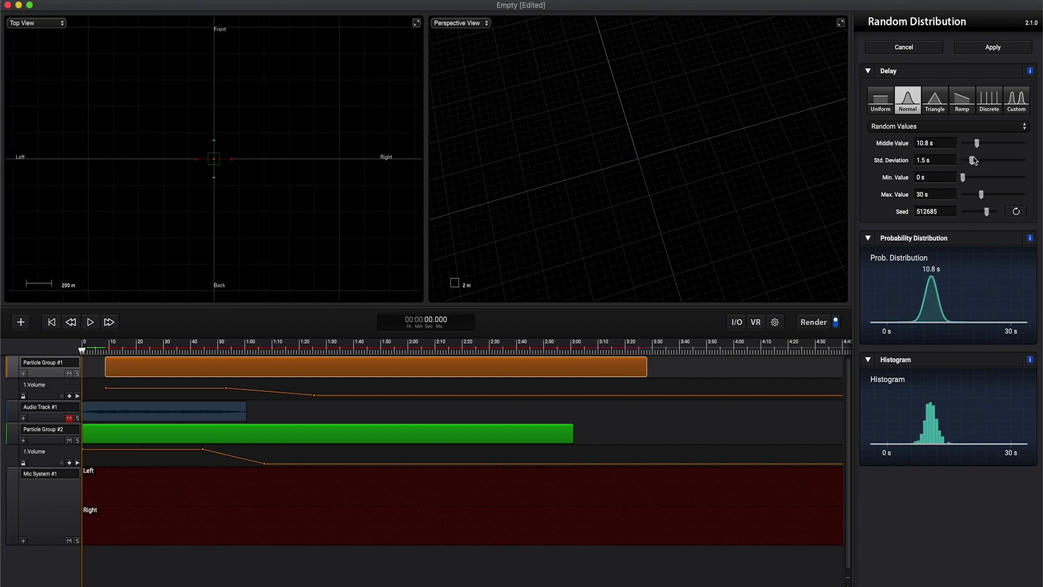
pyautogui.click(971, 161)
pyautogui.moveTo(973, 162); pyautogui.dragTo(974, 163)
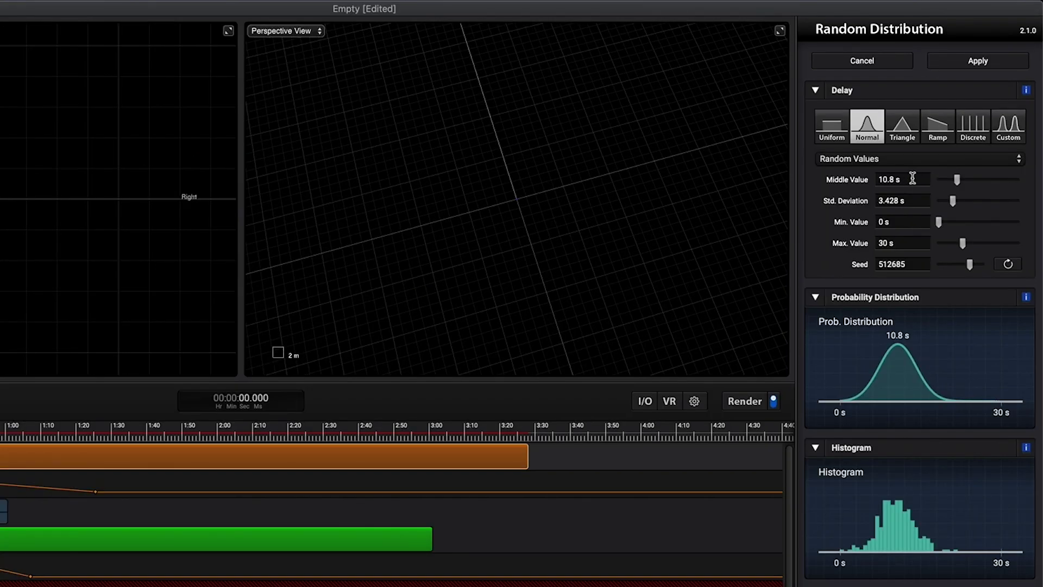
pyautogui.click(906, 146)
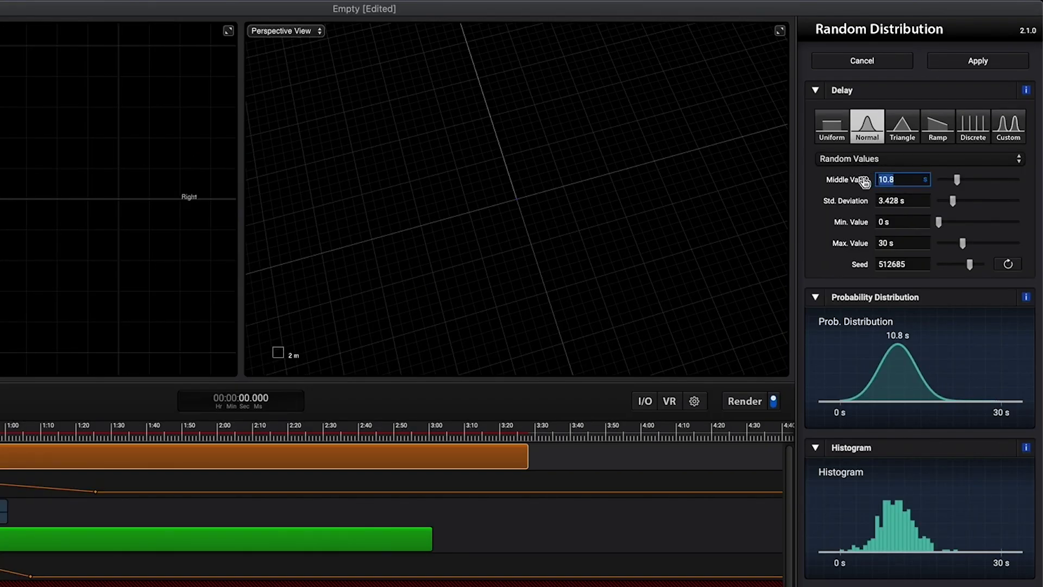
pyautogui.write('30')
pyautogui.press('Return')
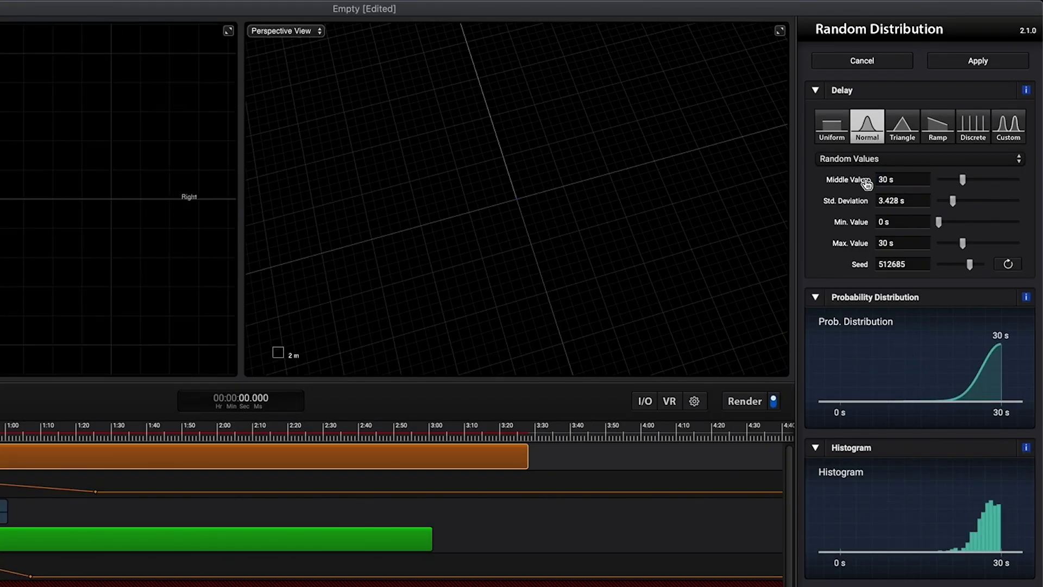
# Step: Set the maximum delay to 60 s and the standard deviation to about 7.93 s
pyautogui.click(908, 242)
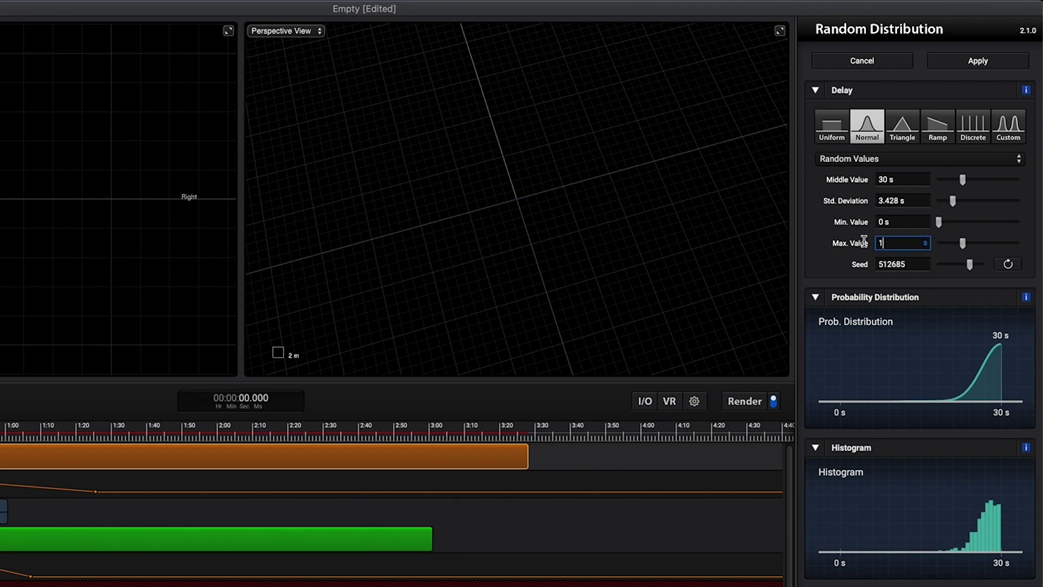
pyautogui.write('120')
pyautogui.press('Return')
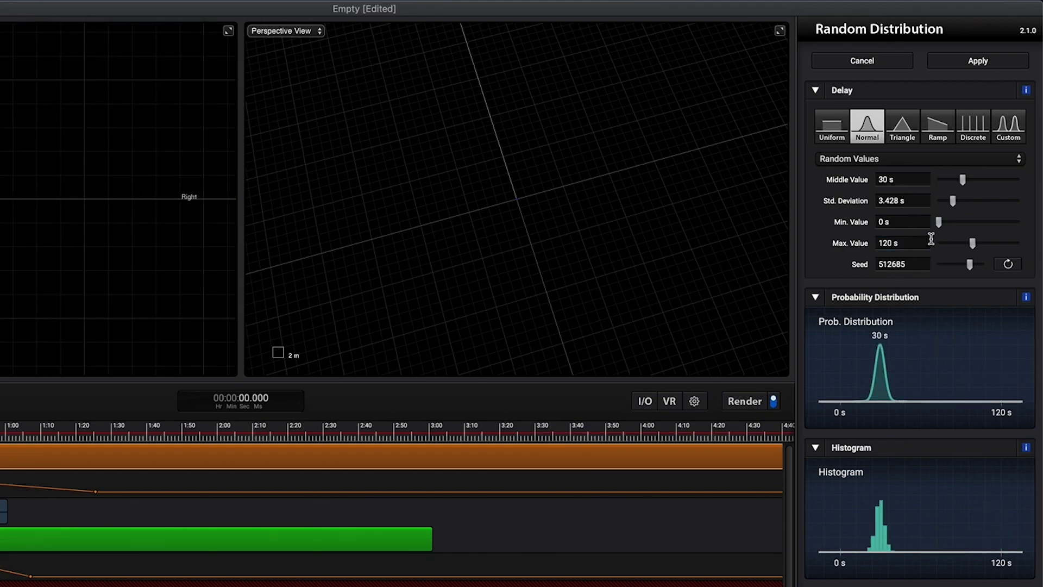
pyautogui.moveTo(953, 200); pyautogui.dragTo(960, 200)
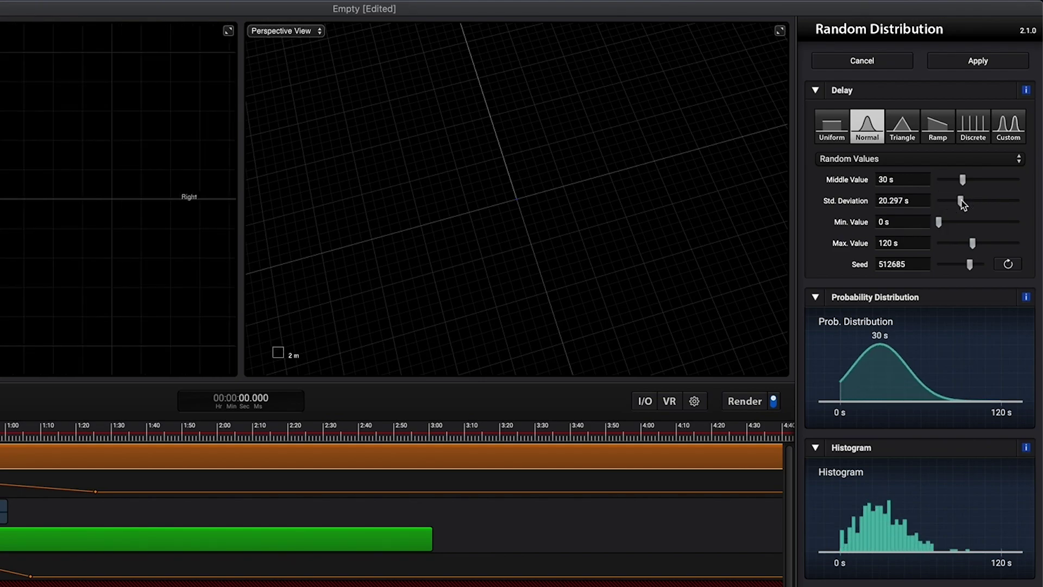
pyautogui.click(905, 243)
pyautogui.write('60')
pyautogui.press('Return')
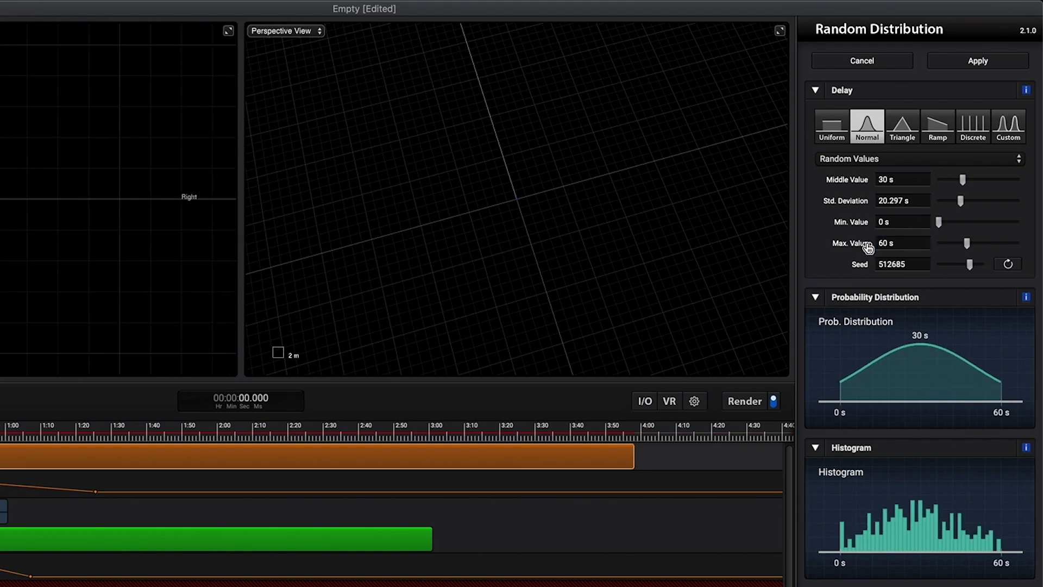
pyautogui.moveTo(961, 198); pyautogui.dragTo(954, 205)
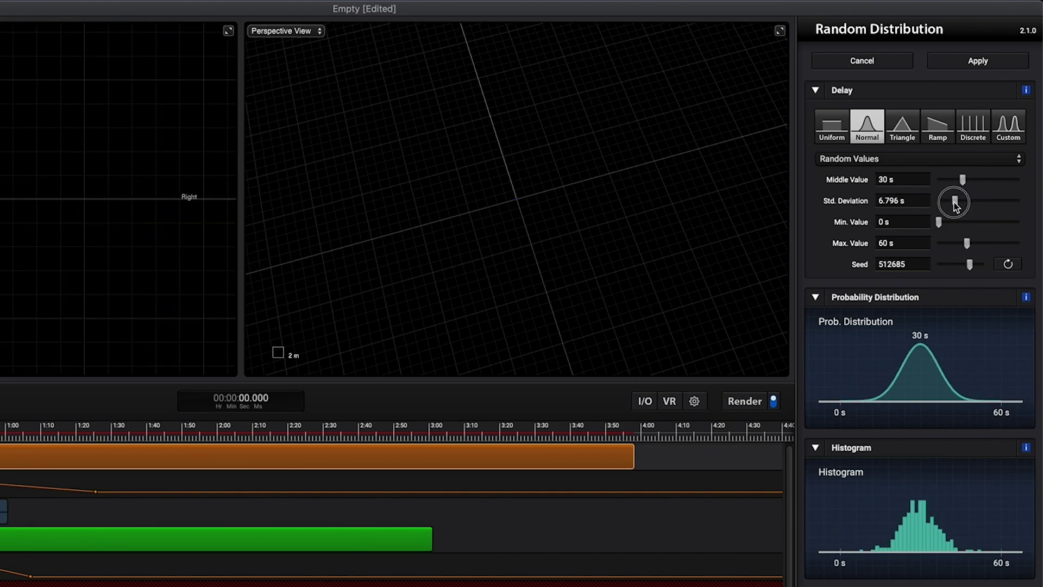
pyautogui.moveTo(956, 205); pyautogui.dragTo(958, 206)
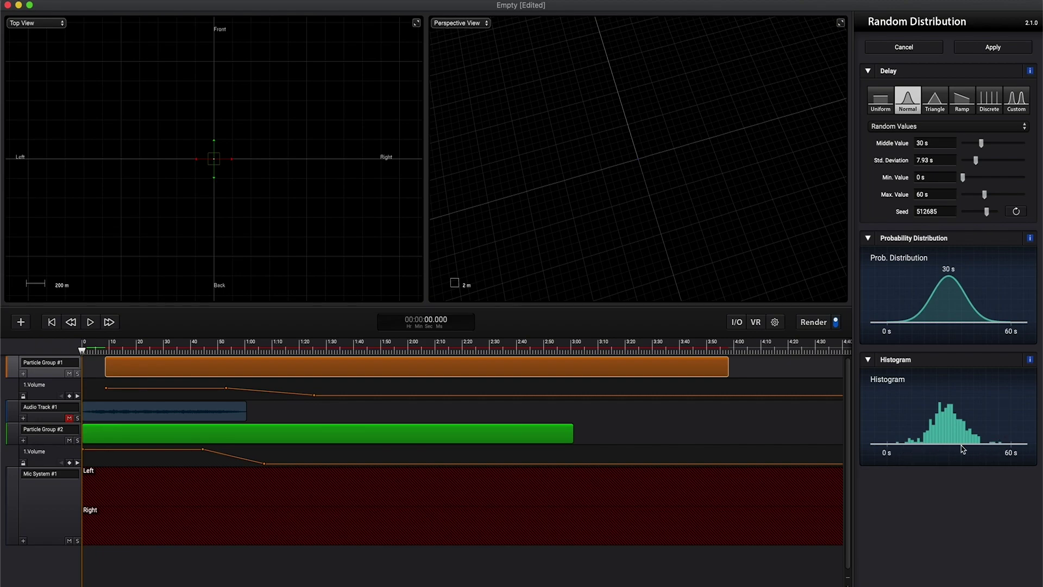
# Step: Regenerate the delay seed several times, reaching 1921111, and apply the distribution
pyautogui.click(1016, 212)
pyautogui.click(1015, 212)
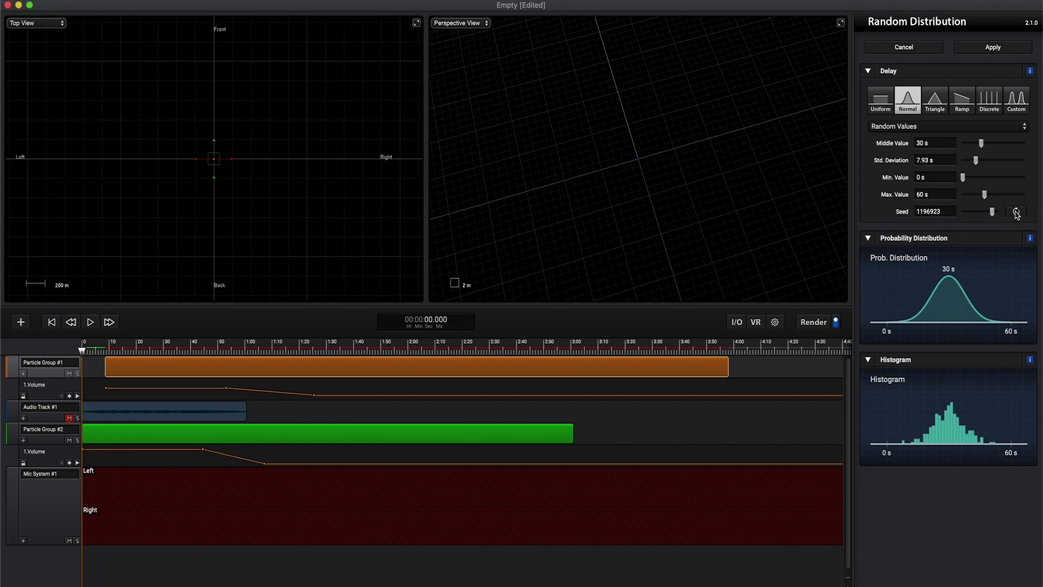
pyautogui.click(1016, 213)
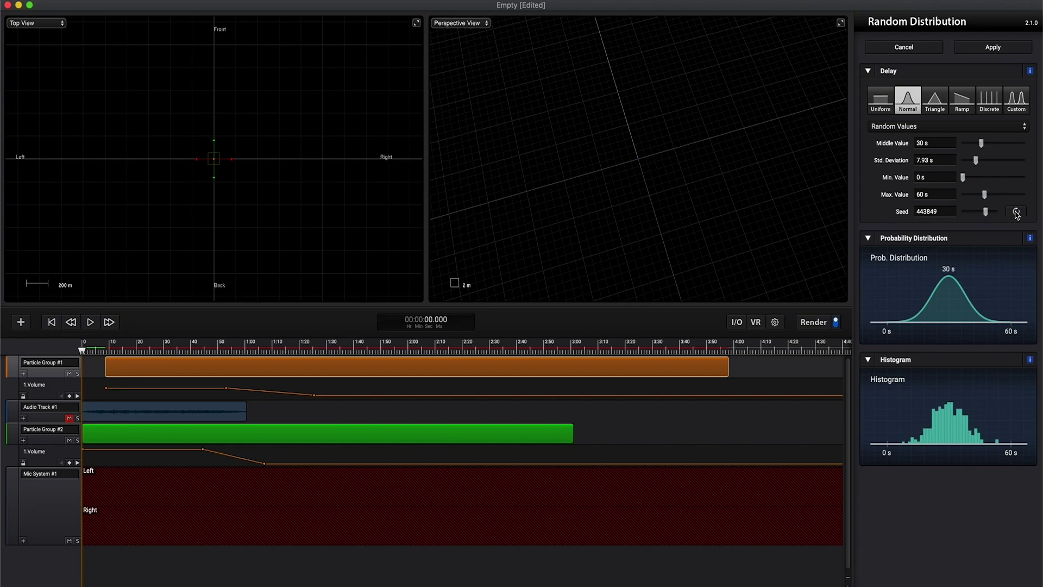
pyautogui.click(1016, 212)
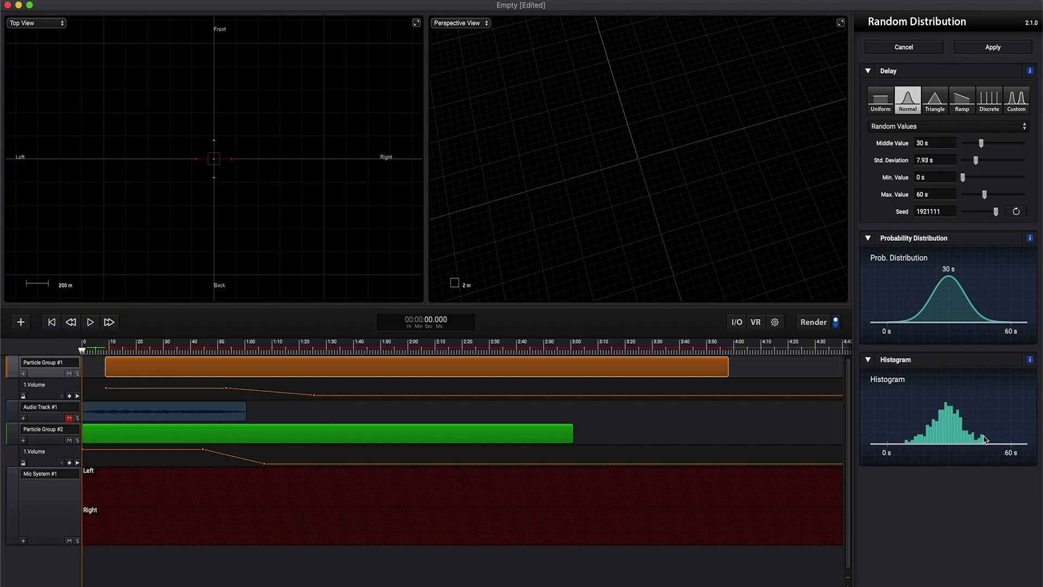
pyautogui.click(982, 47)
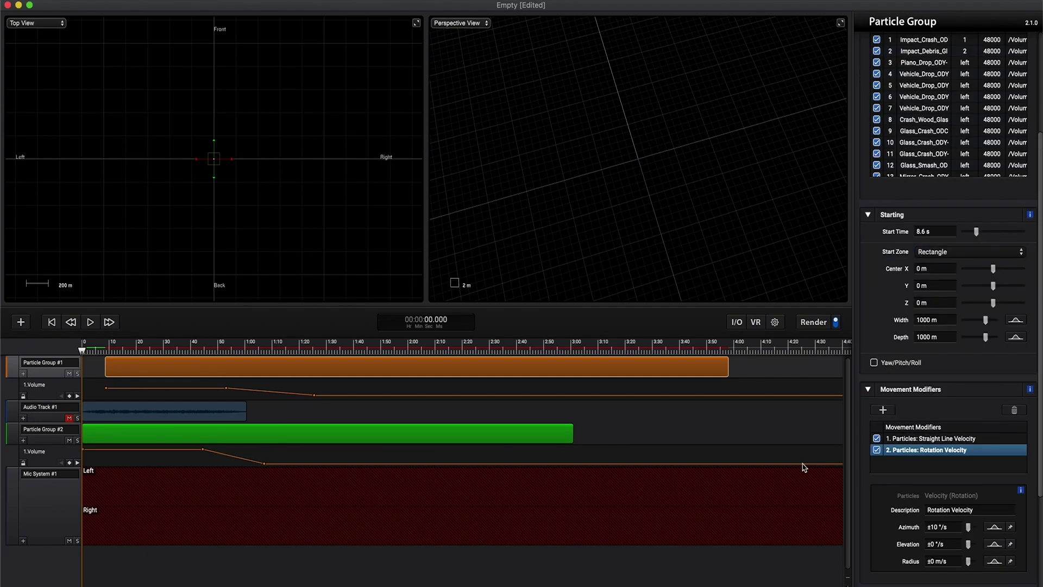
# Step: Render into Mic System #1, play back the new recording, then stop and rewind
pyautogui.click(813, 322)
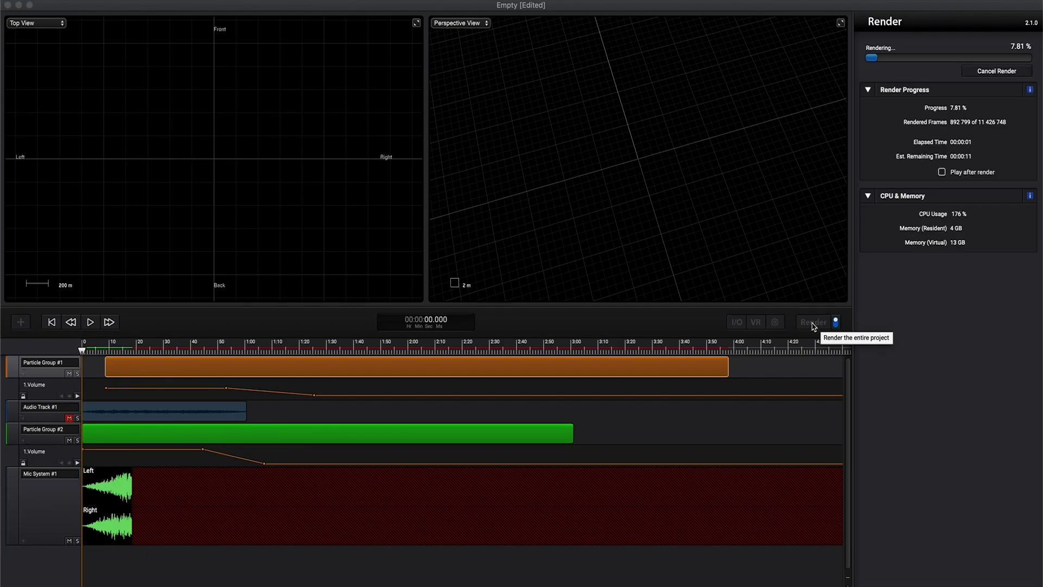
pyautogui.click(91, 322)
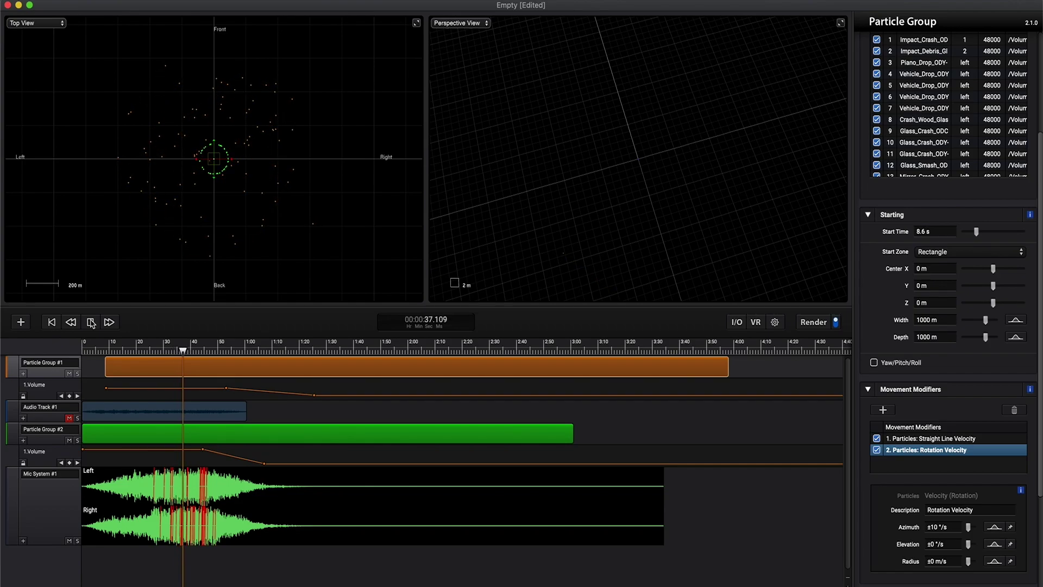
pyautogui.click(92, 322)
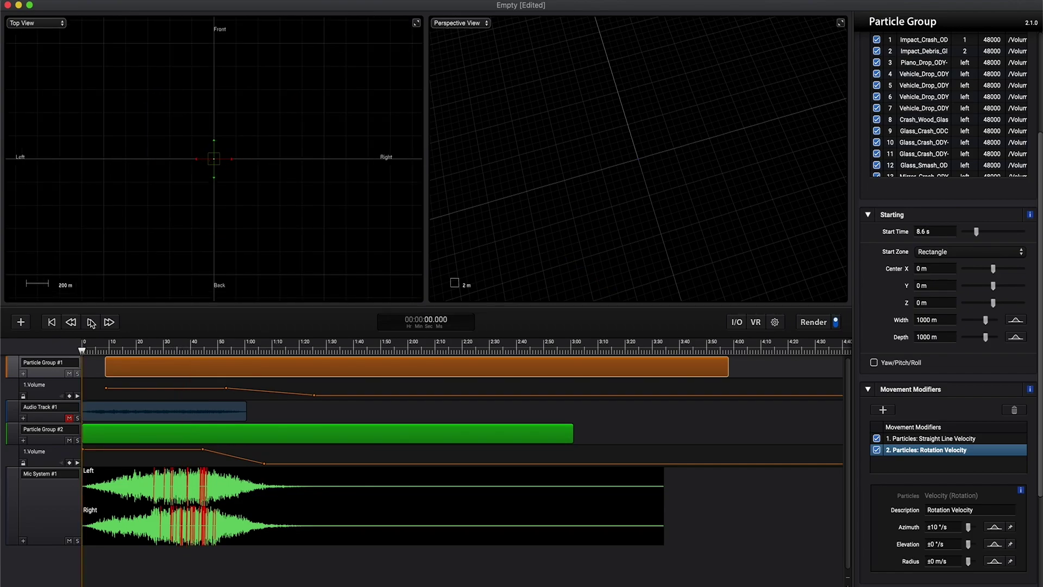
# Step: Reopen the delay's random distribution and widen its standard deviation to 12.191 s
pyautogui.scroll(-5, 924, 489)
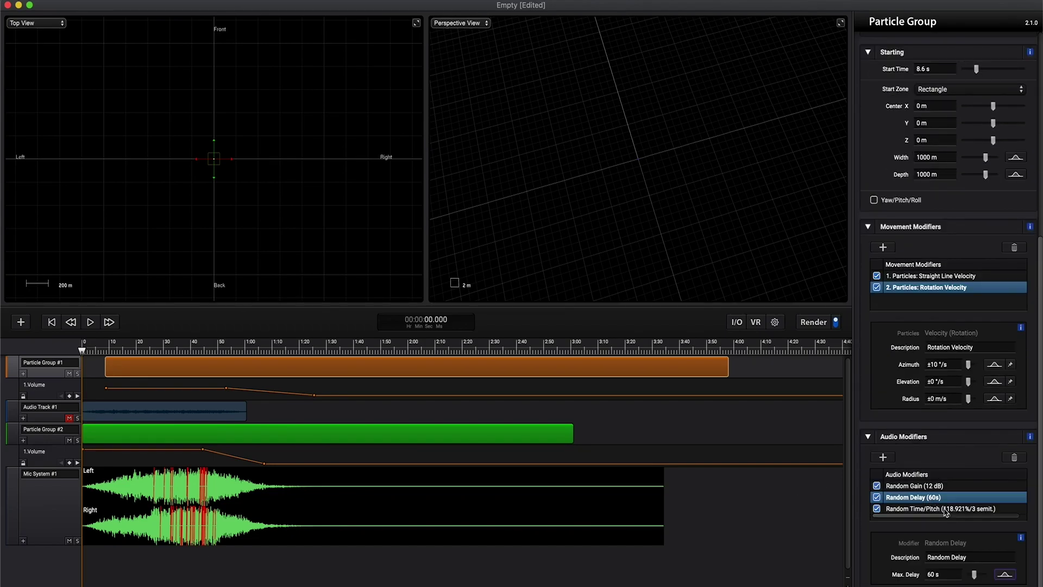
pyautogui.click(1005, 574)
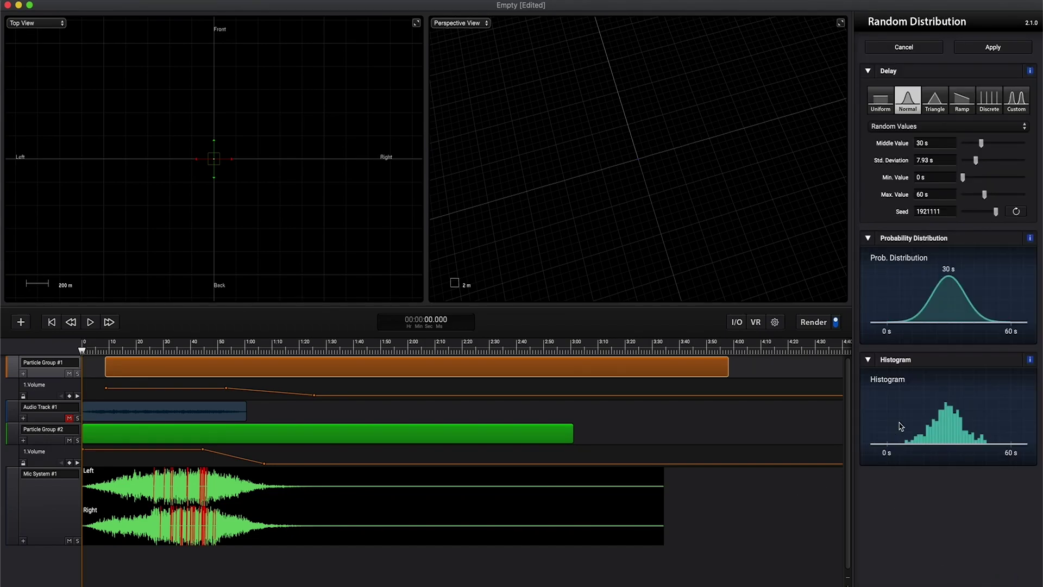
pyautogui.click(976, 161)
pyautogui.moveTo(975, 160); pyautogui.dragTo(977, 161)
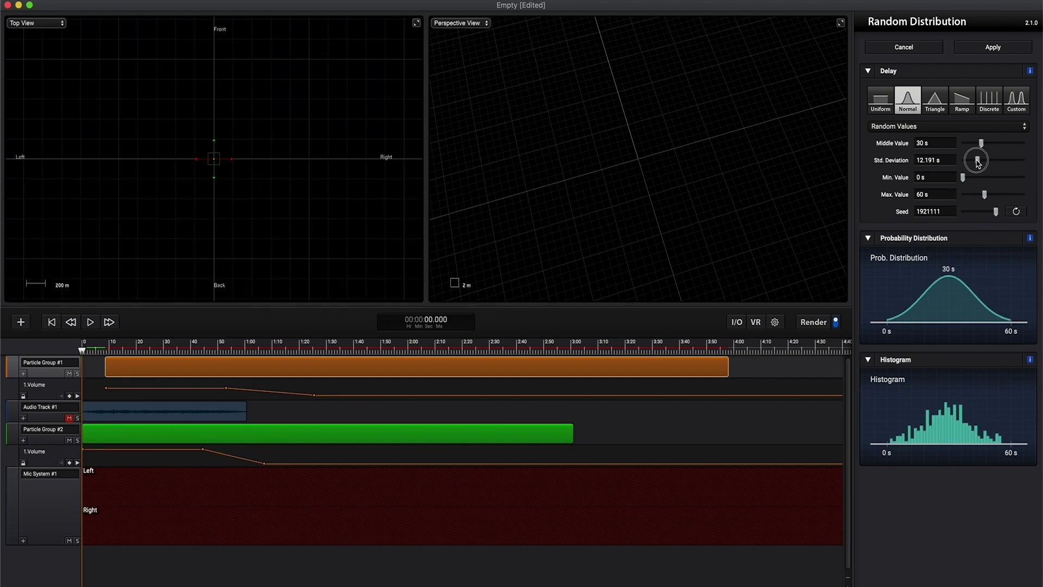
# Step: Apply the wider delay distribution and shift Particle Group #1 to start at 5 s
pyautogui.click(993, 47)
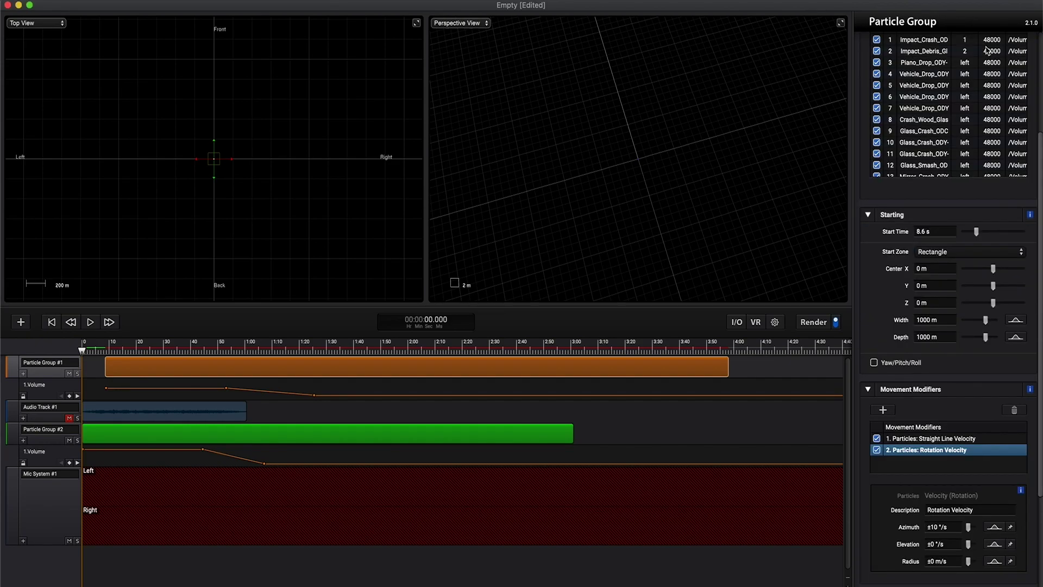
pyautogui.moveTo(177, 372); pyautogui.dragTo(167, 373)
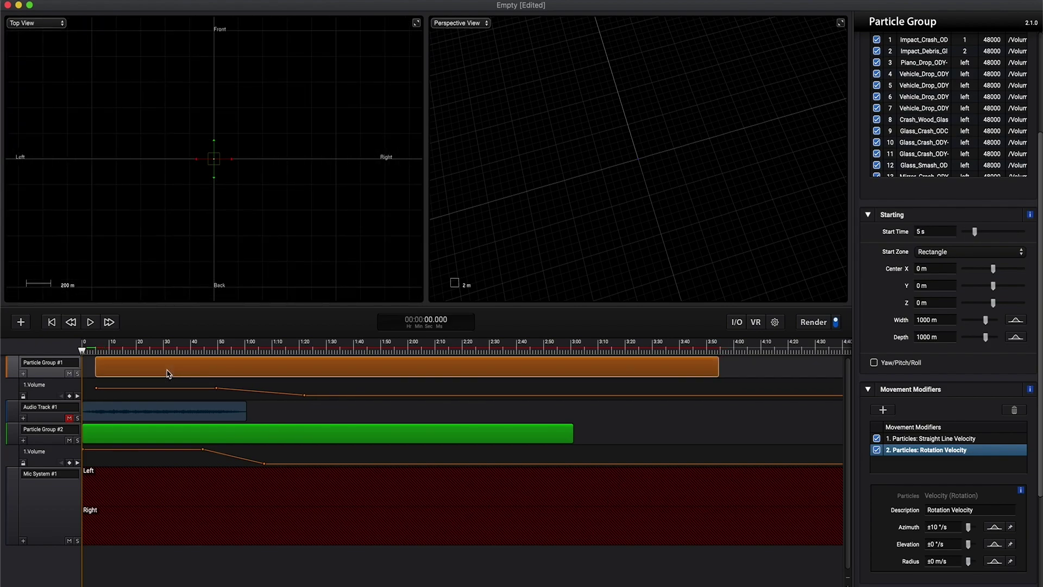
# Step: Render the entire project with the updated delay spread and 5 s start time
pyautogui.click(813, 322)
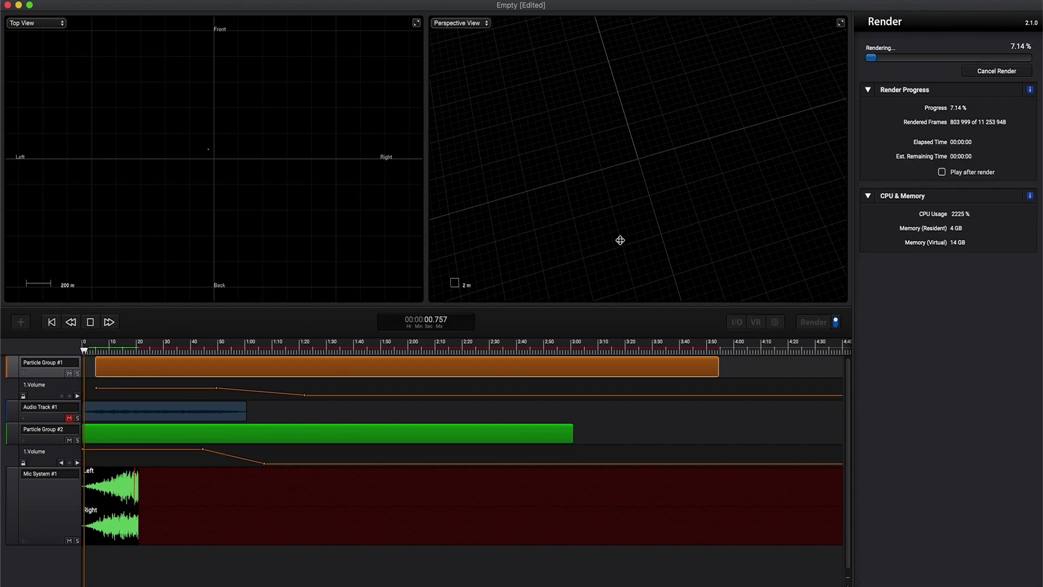
pyautogui.click(817, 324)
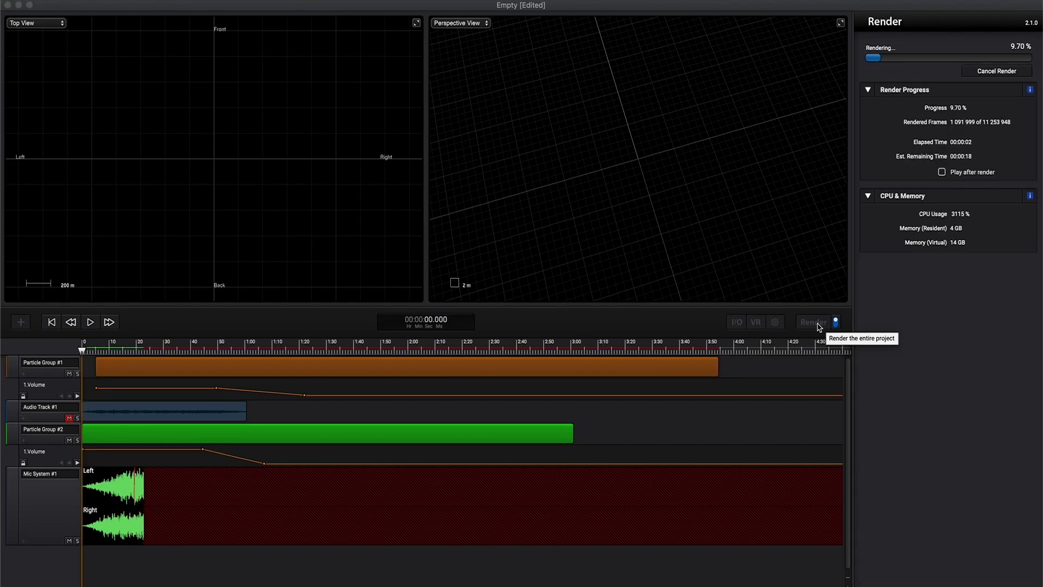